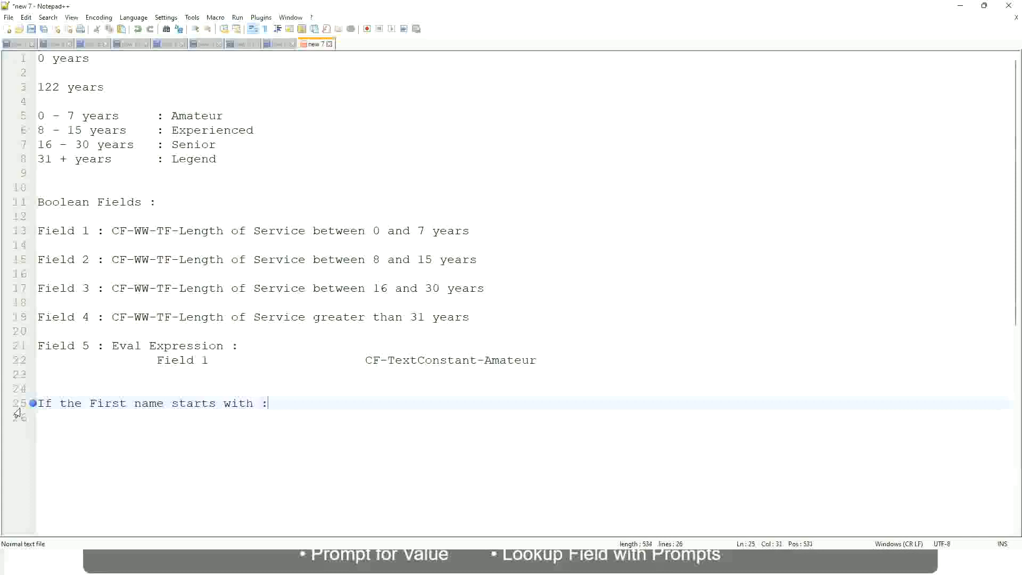
- Extend the first-name rule with the range A - G and the label A Listers, adding an opening quotation mark
text(a)
key(BackSpace)
text(A )
text(- )
text(G)
text(: )
text(A ll)
key(BackSpace)
key(BackSpace)
text(Listers)
key(Left)
key(ctrl+Left)
key(ctrl+Left)
text("")
key(Right)
key(Right)
key(Right)
key(Right)
key(Left)
key(BackSpace)
- Close the quotation mark after the A Listers label at the end of the A - G rule
key(Right)
key(Right)
key(Right)
key(Right)
key(Right)
key(Right)
key(Right)
key(Right)
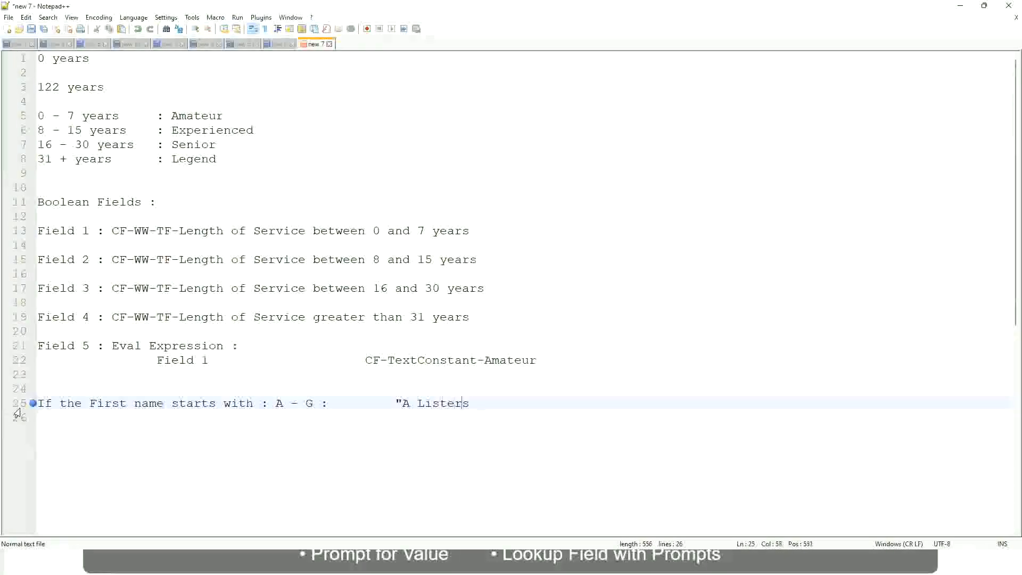
key(Right)
key(Return)
text(")
key(Left)
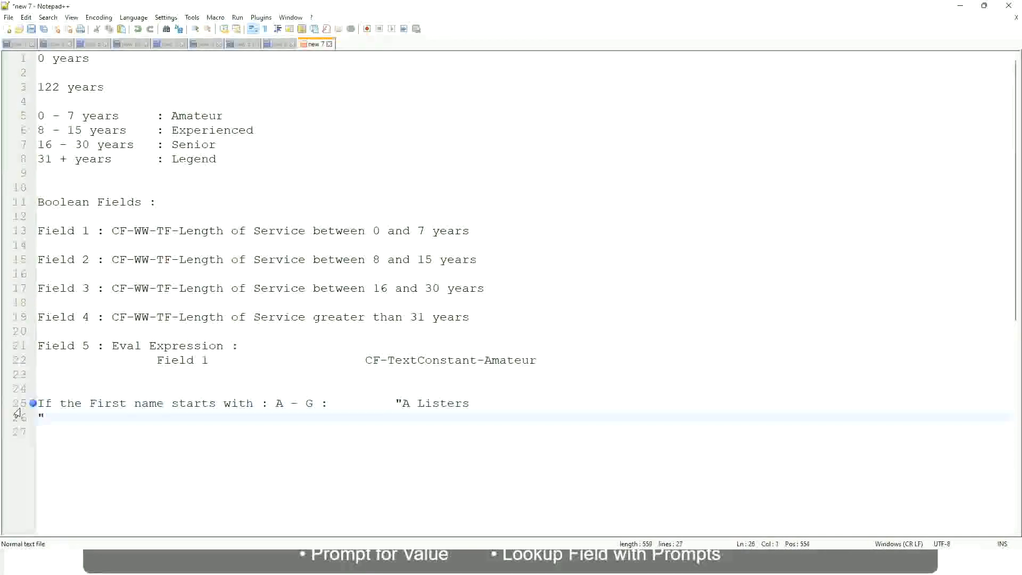
key(Delete)
key(BackSpace)
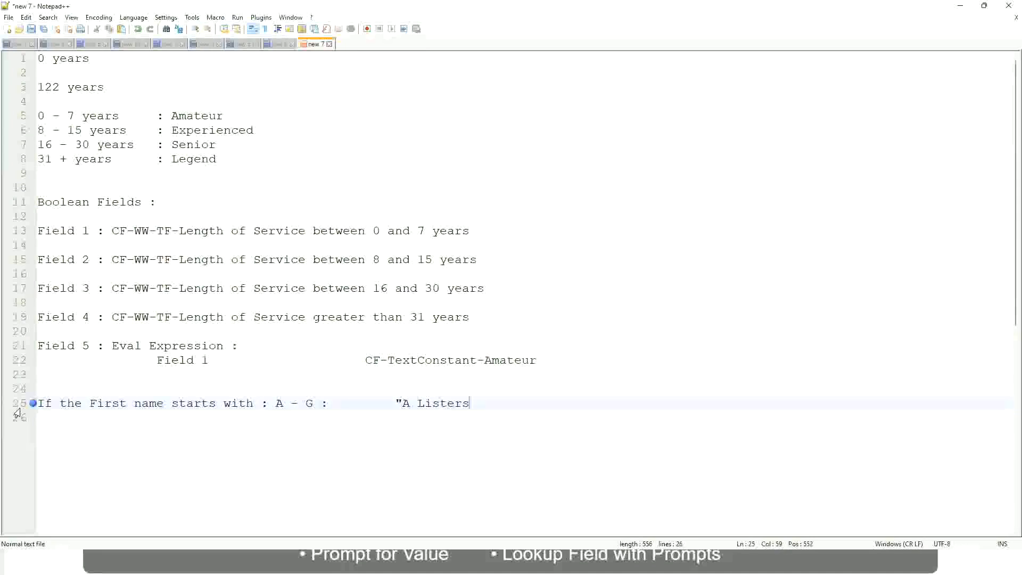
text(")
- Add a second rule line for the range H - P with the aligned label "His Majesty"
key(Return)
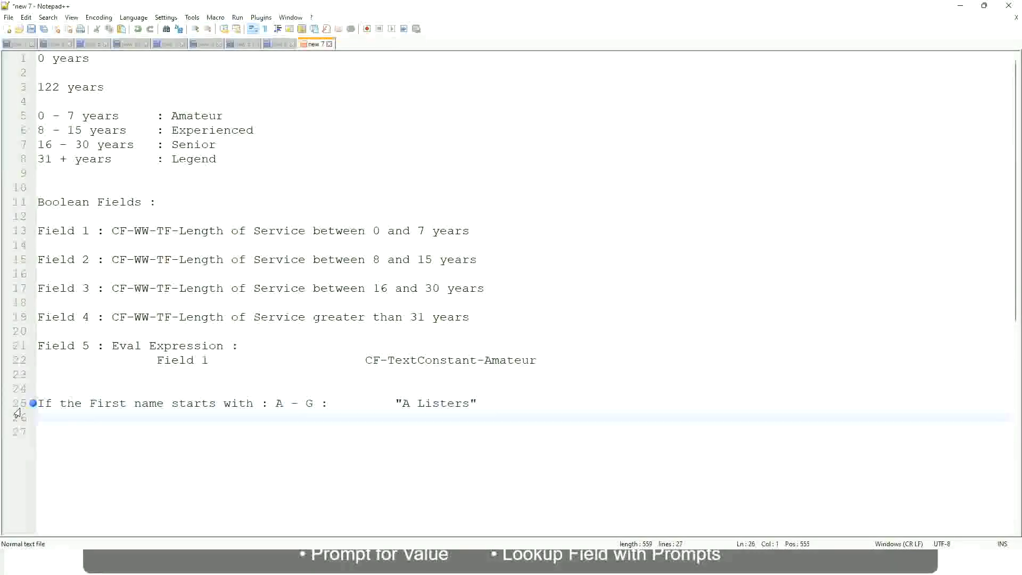
text(B -)
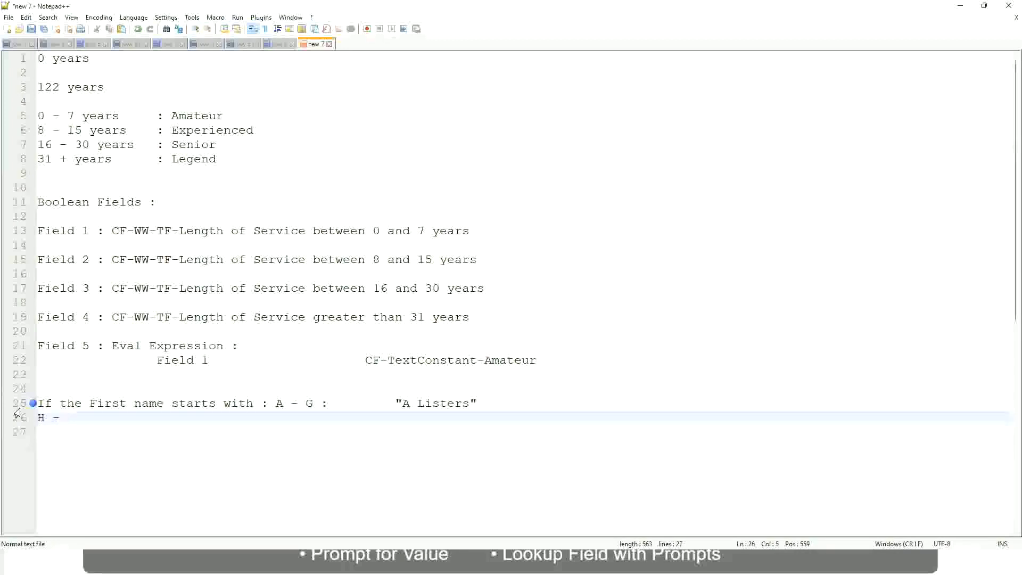
text(P)
key(Tab)
key(Tab)
key(Tab)
key(Tab)
key(Tab)
key(Tab)
key(Tab)
key(Tab)
key(Tab)
text(:)
key(Tab)
key(Tab)
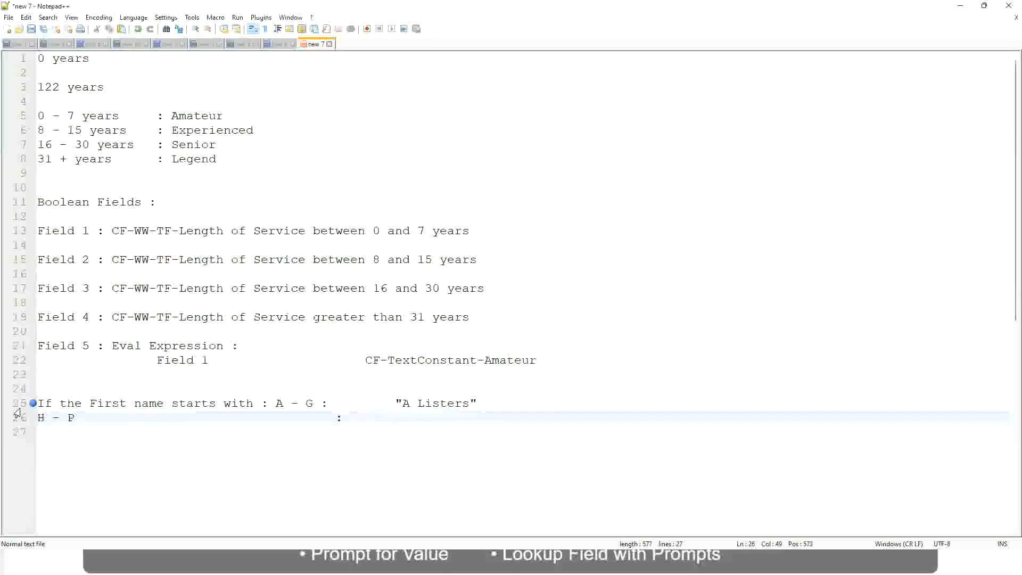
text("His Majesty)
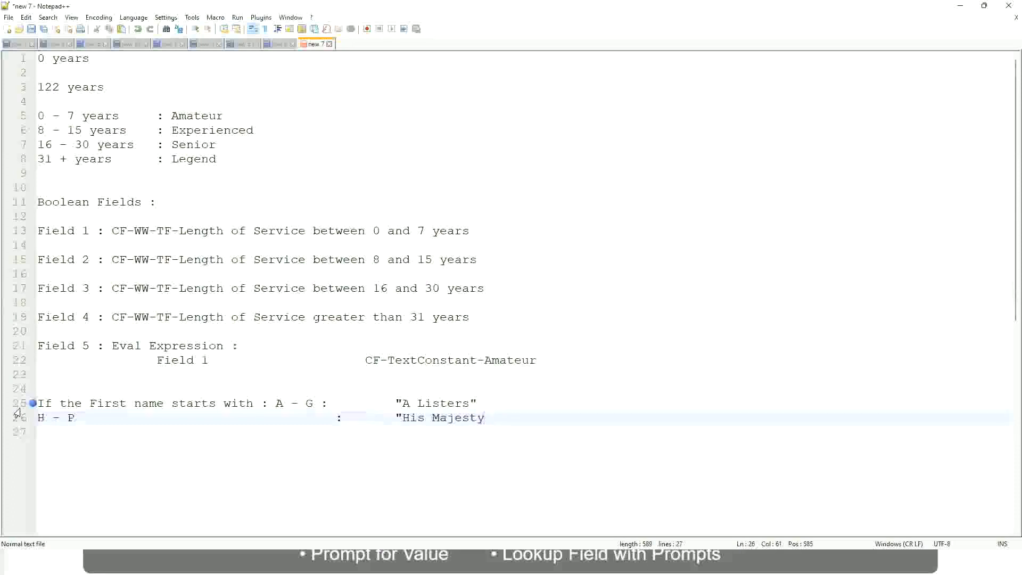
text(")
key(Return)
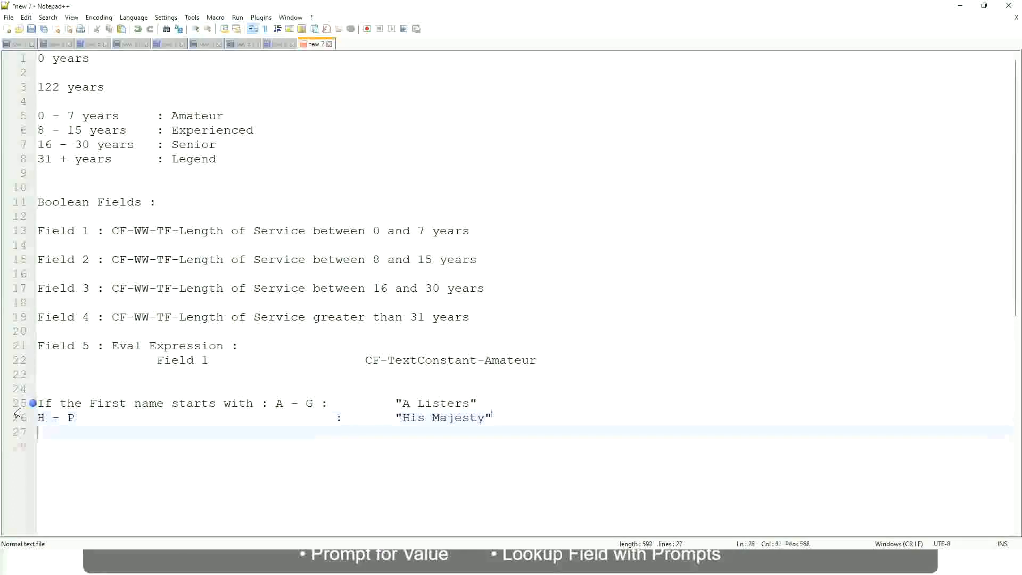
- Add a third rule line for the range L - Z with the aligned label "Lords"
text(L )
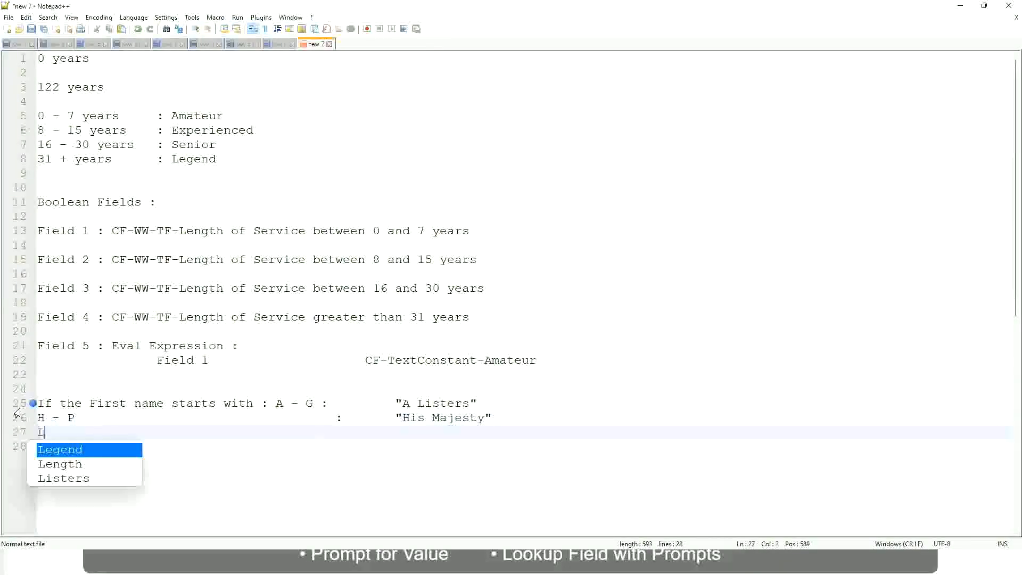
text(- Z)
key(Tab)
key(Tab)
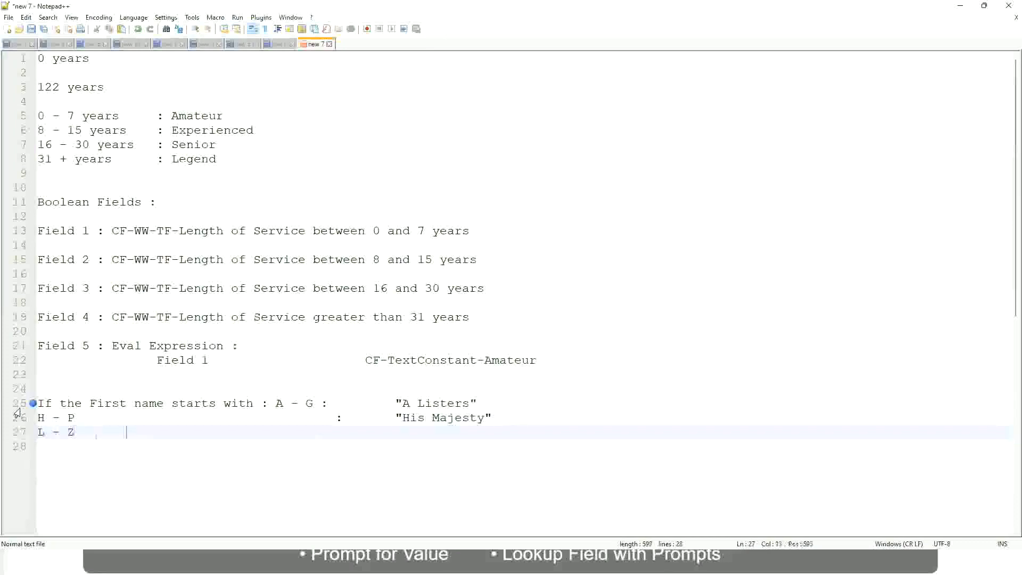
key(Tab)
key(Tab)
key(Tab)
key(Tab)
text(:)
key(Tab)
text("Lords")
key(End)
- Replace the three first-name rule lines with a new line beginning with "If"
drag(444, 432, 489, 403)
click(419, 403)
click(461, 419)
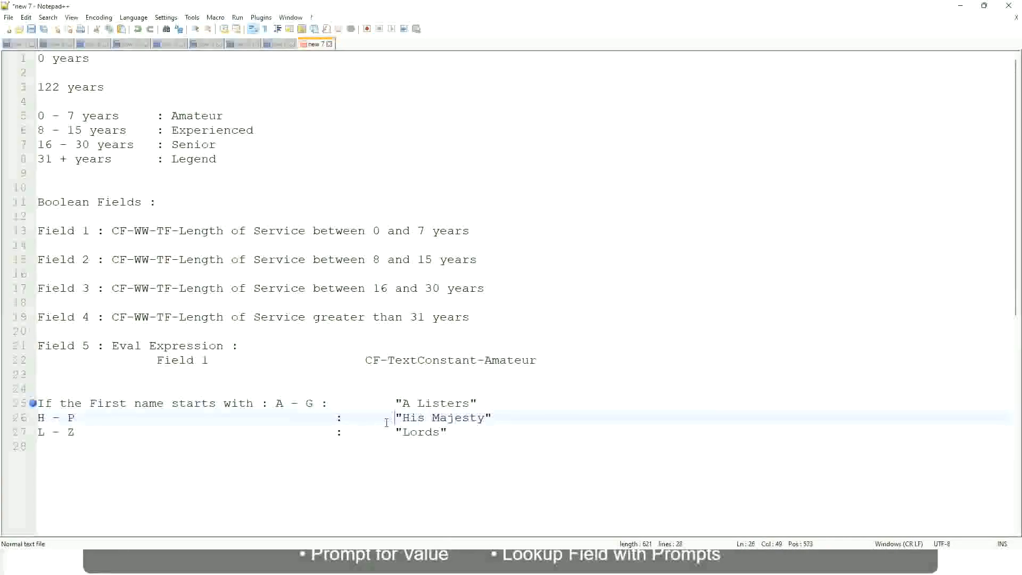
drag(463, 435, 36, 404)
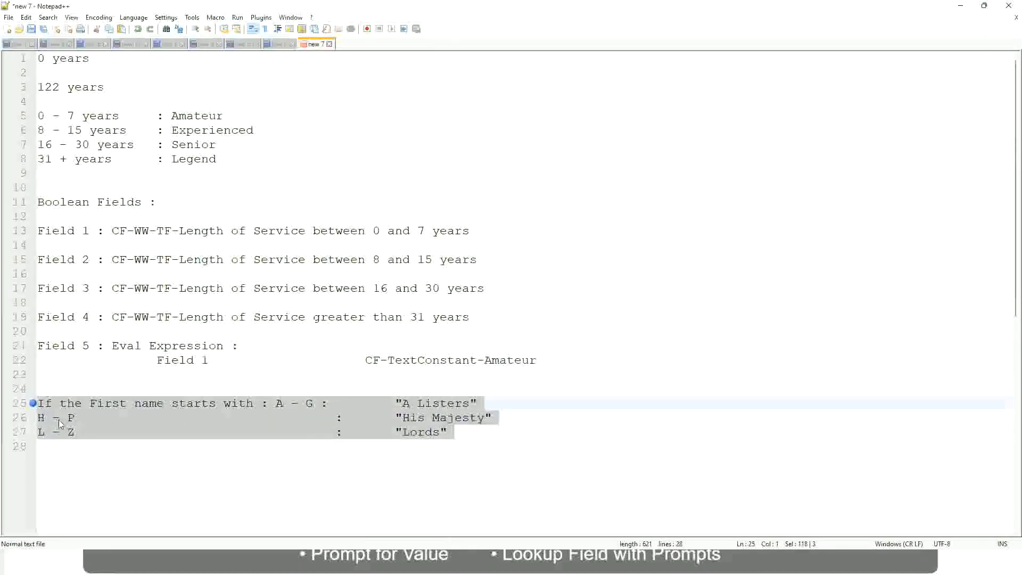
text(If )
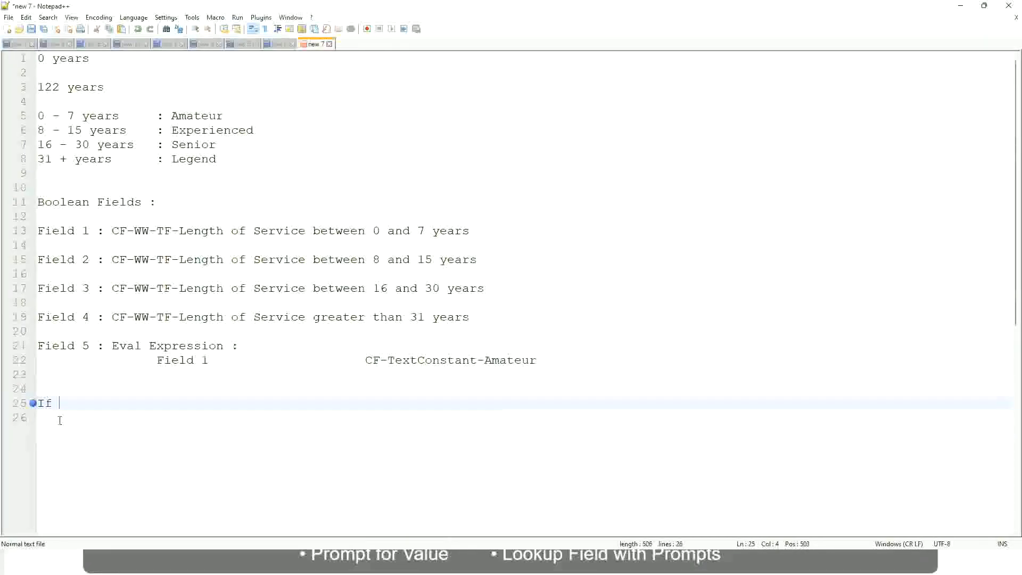
text(Prior E)
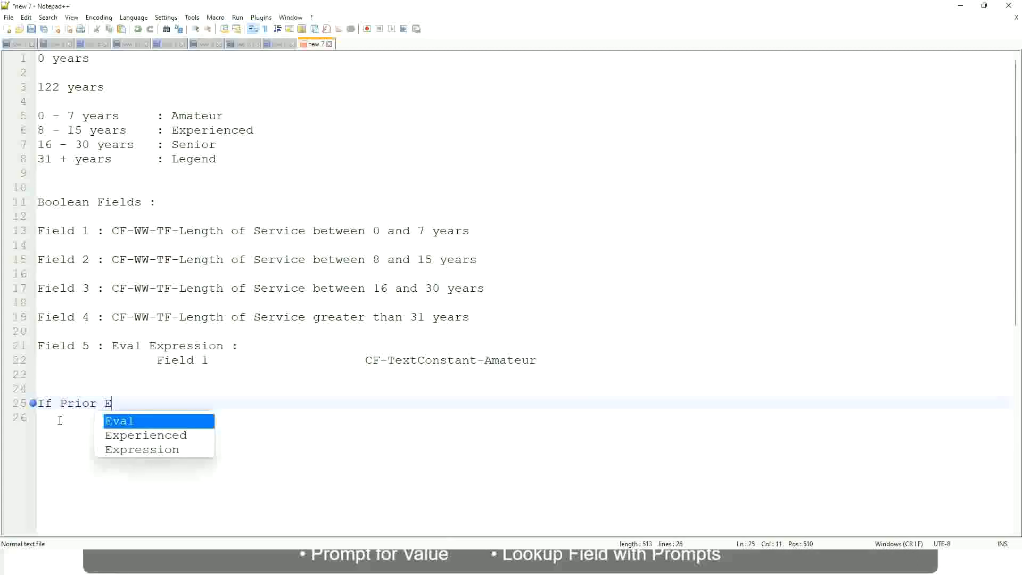
text(xperience)
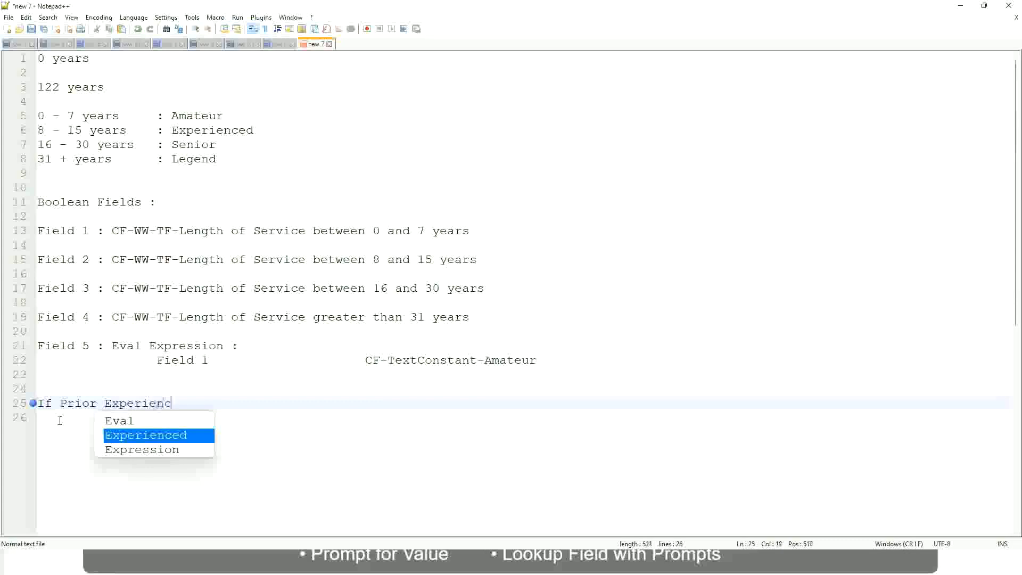
key(BackSpace)
key(BackSpace)
key(BackSpace)
key(BackSpace)
key(BackSpace)
key(BackSpace)
key(BackSpace)
key(BackSpace)
key(BackSpace)
key(BackSpace)
key(BackSpace)
key(BackSpace)
key(BackSpace)
key(BackSpace)
key(BackSpace)
key(BackSpace)
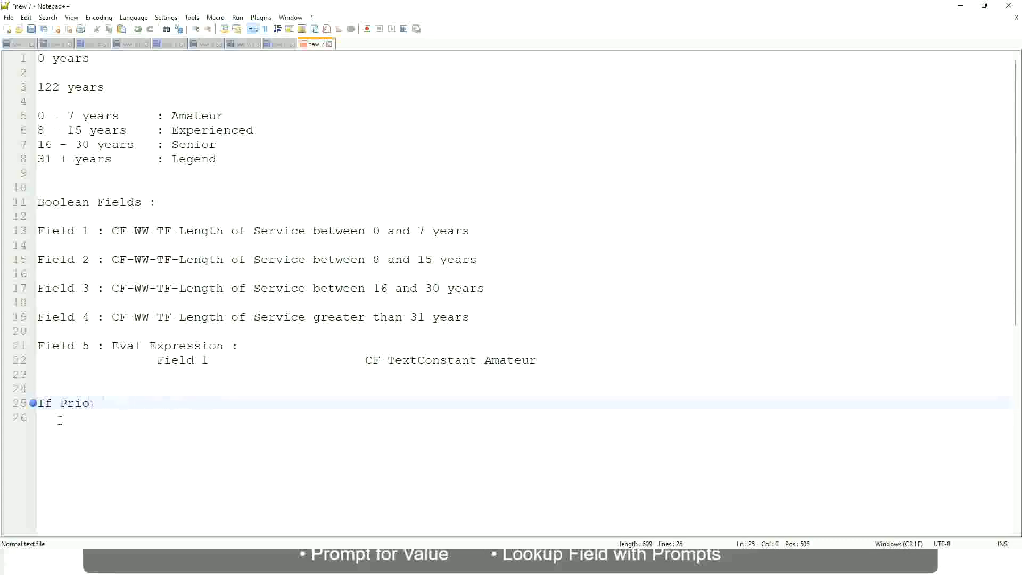
text(Job Profile is )
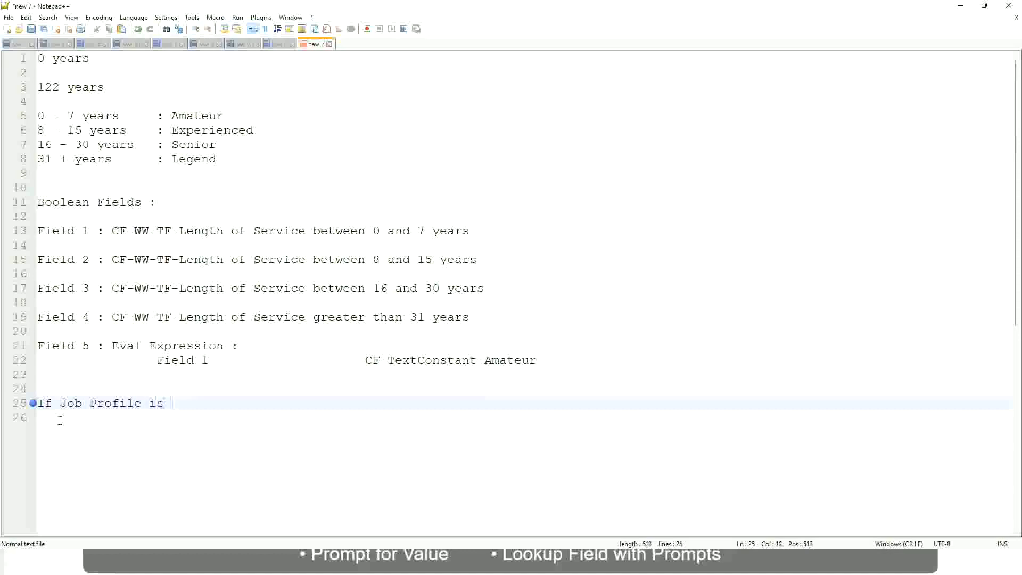
text(: Manager)
key(BackSpace)
key(BackSpace)
key(BackSpace)
key(BackSpace)
key(BackSpace)
key(BackSpace)
key(BackSpace)
key(BackSpace)
key(BackSpace)
key(BackSpace)
key(BackSpace)
key(BackSpace)
key(BackSpace)
key(BackSpace)
key(BackSpace)
key(BackSpace)
key(BackSpace)
key(BackSpace)
key(BackSpace)
key(BackSpace)
- Continue the new condition on line 25 as "If Management Level is Manager or Above"
text(Manage)
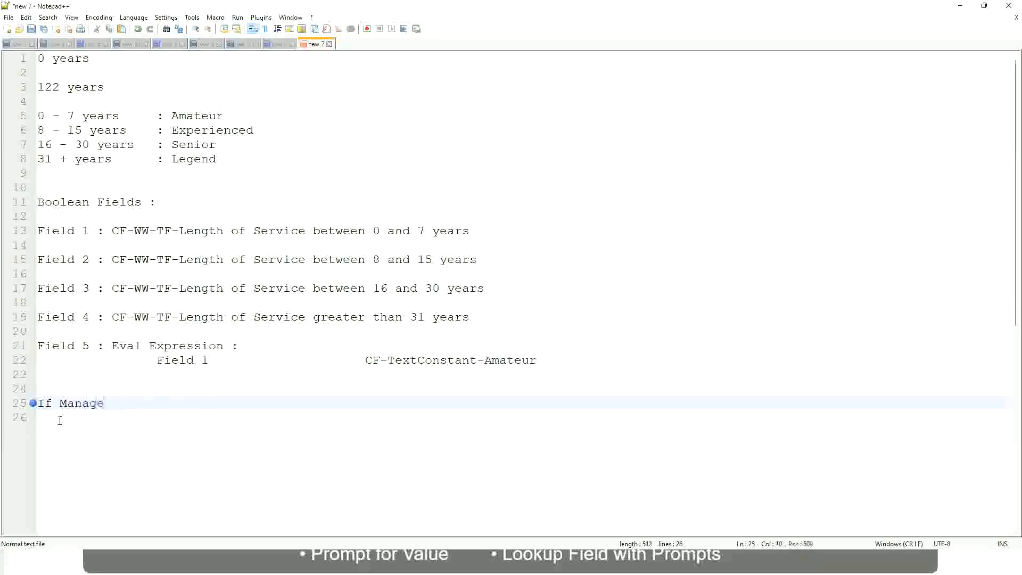
text(ment Level is Manager )
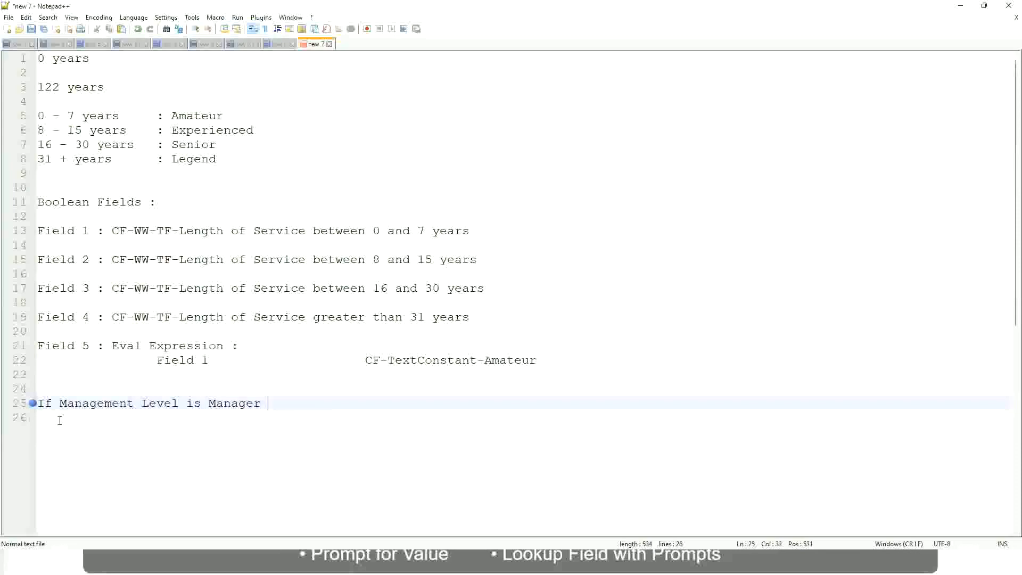
text(or Above)
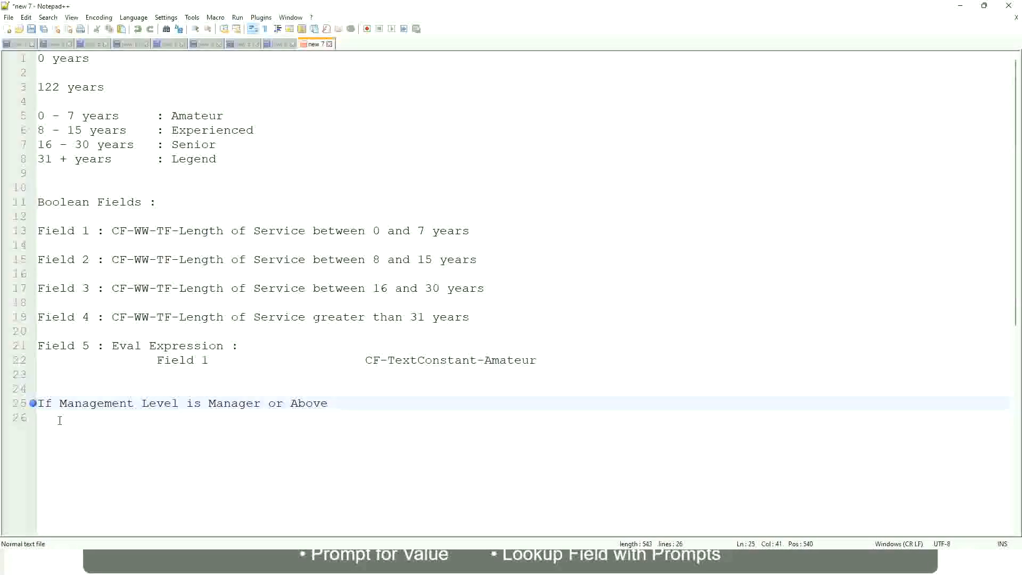
- Add the outcome "Proposed Allowance Plan : Car Allowance" after the Manager condition, separated by tab spacing
key(Tab)
key(Tab)
key(Tab)
key(Tab)
text(Proposed)
text(Allowance )
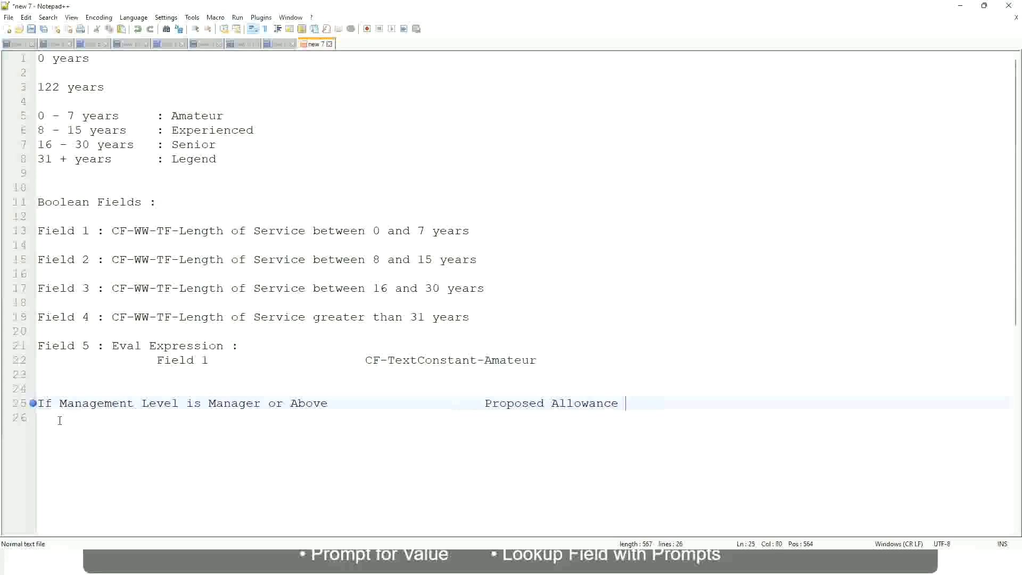
text(Plan)
text(: Car Allowance)
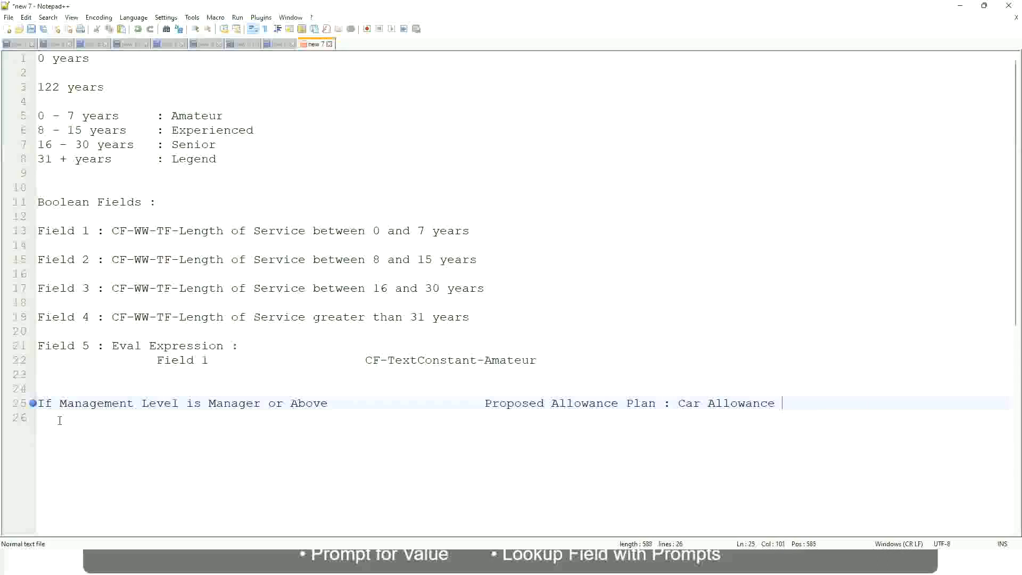
- Start a second rule on a new line with "If Management Level is"
key(Return)
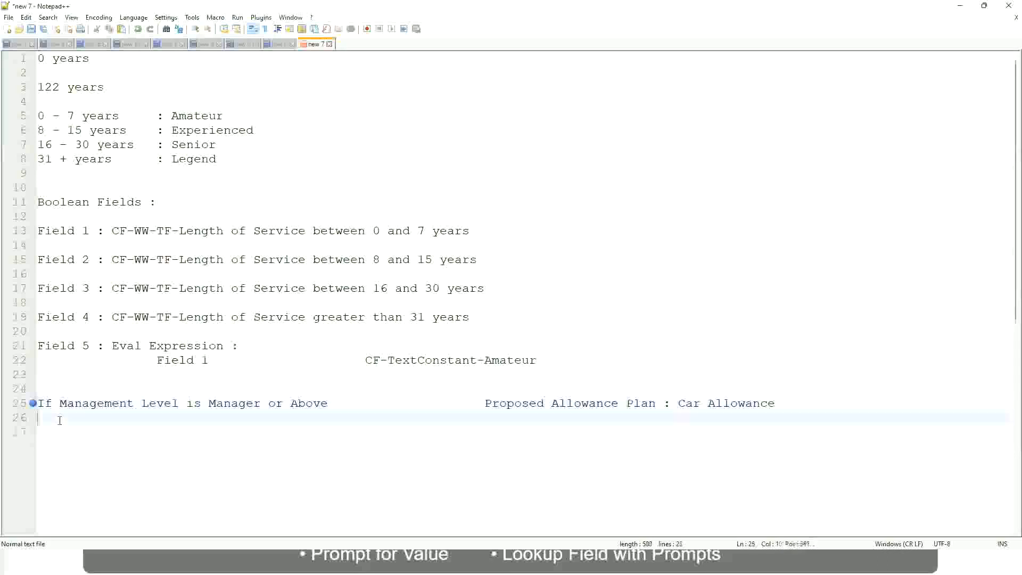
text(If Management Level is)
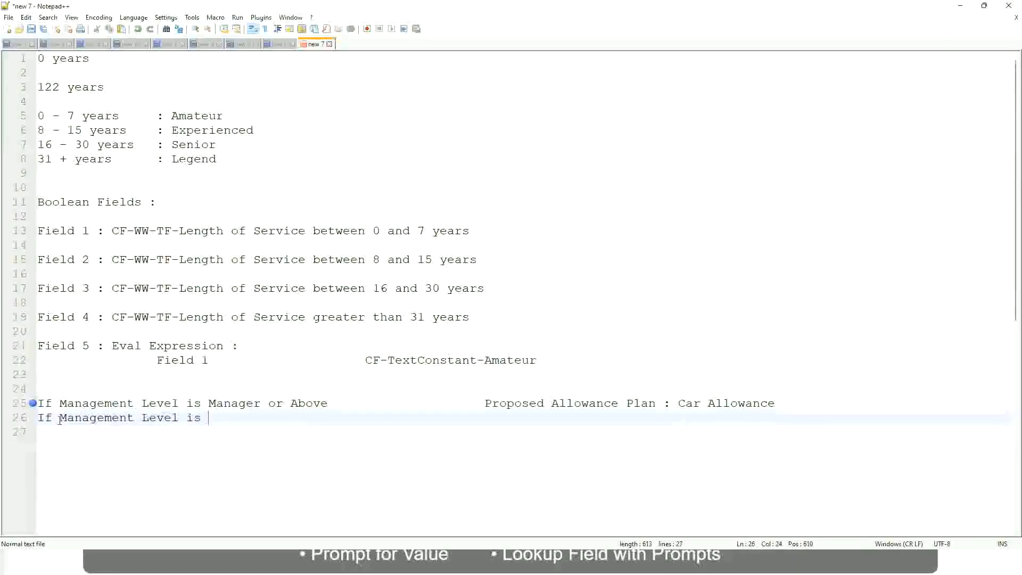
- Remove "or Above" from the Manager condition in the first rule
key(Up)
key(Right)
key(Right)
key(Right)
key(Right)
key(Right)
key(Right)
key(Right)
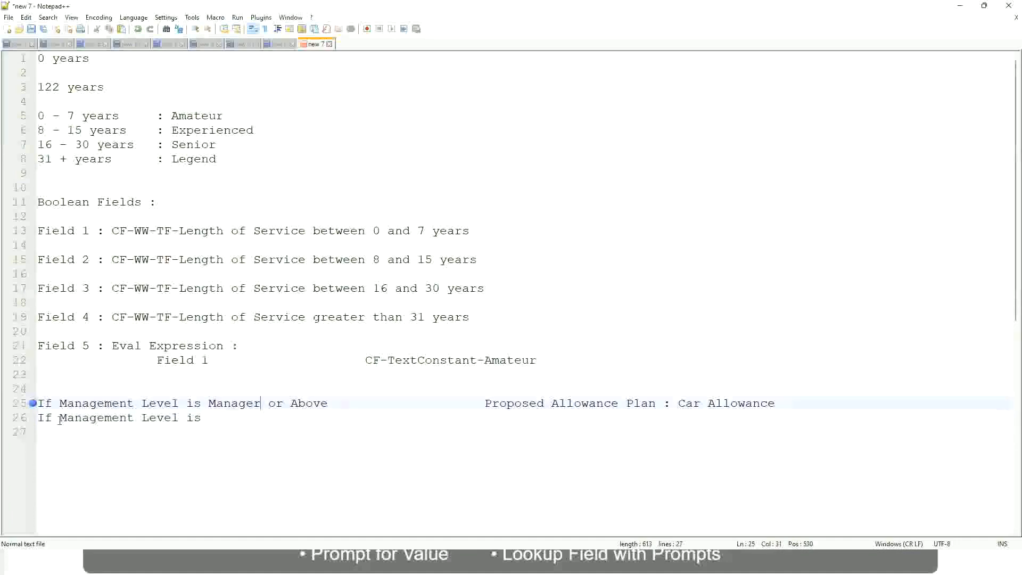
key(shift+Right)
key(shift+Right)
key(shift+Right)
key(shift+Right)
key(shift+Right)
key(shift+Right)
key(shift+Right)
key(shift+Right)
key(shift+Right)
key(Delete)
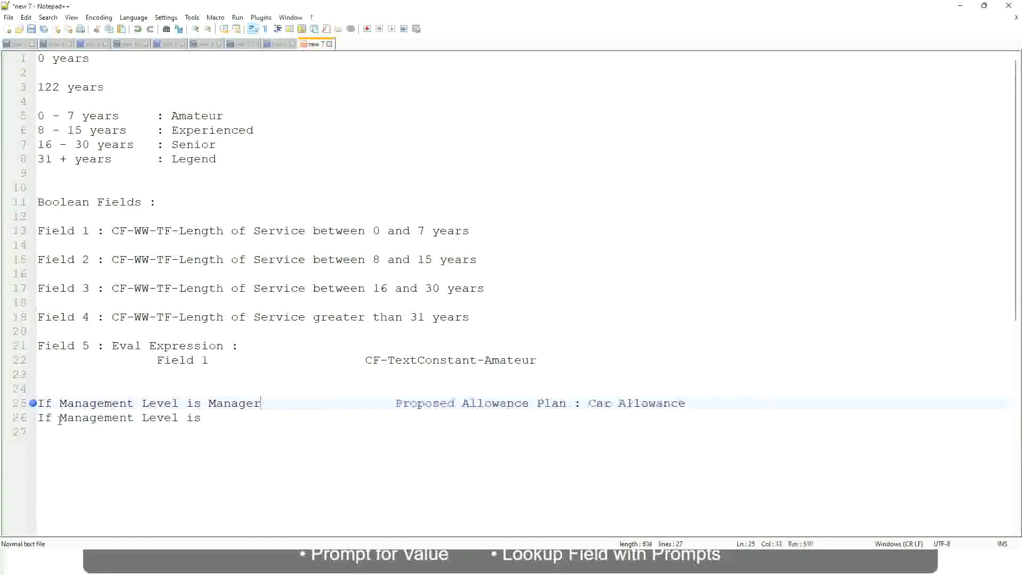
- Complete the second rule with the level Director and the aligned outcome Executive Allowance
key(Down)
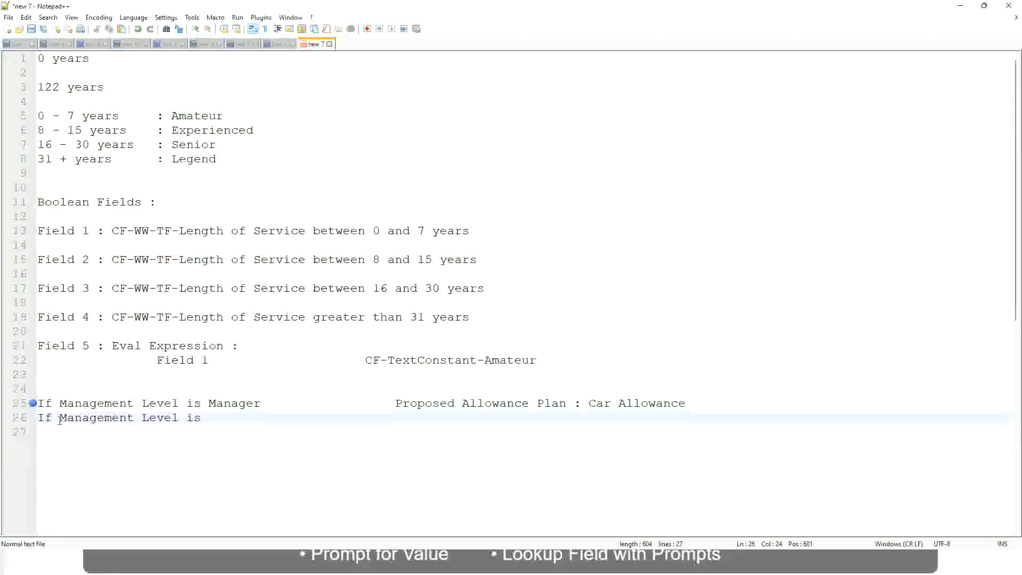
text(Director)
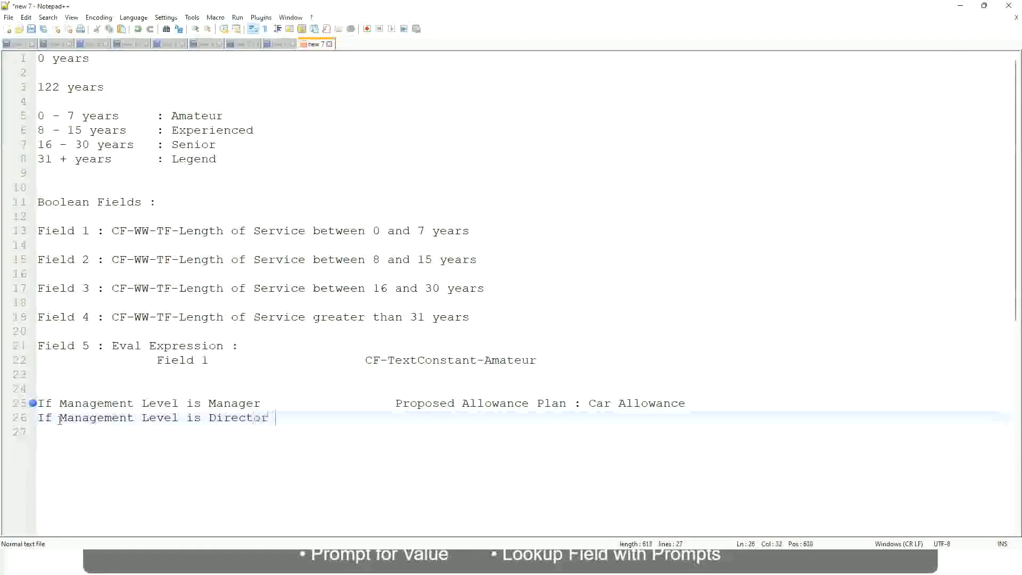
key(Tab)
key(Tab)
key(Tab)
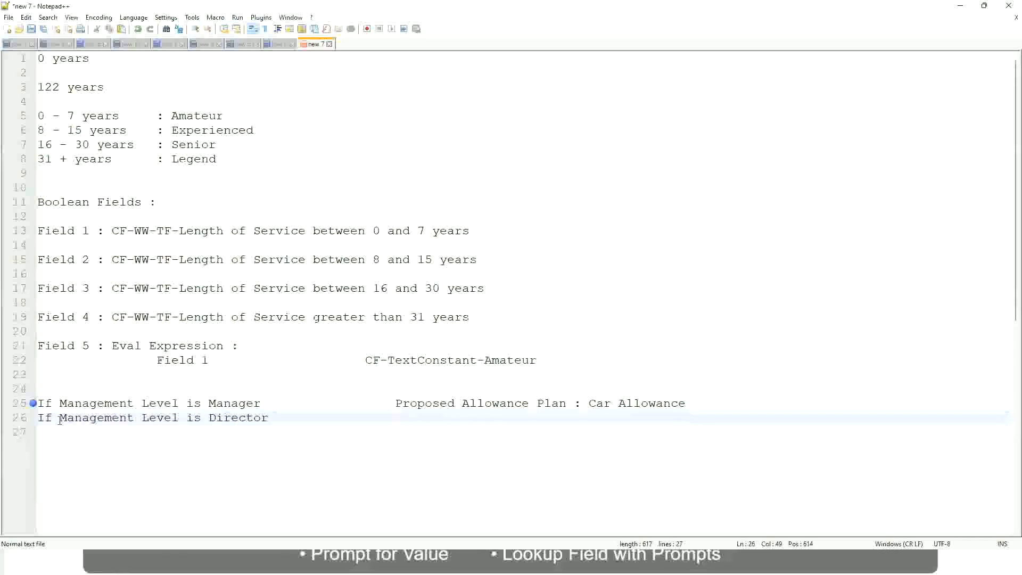
text(Executive Allo)
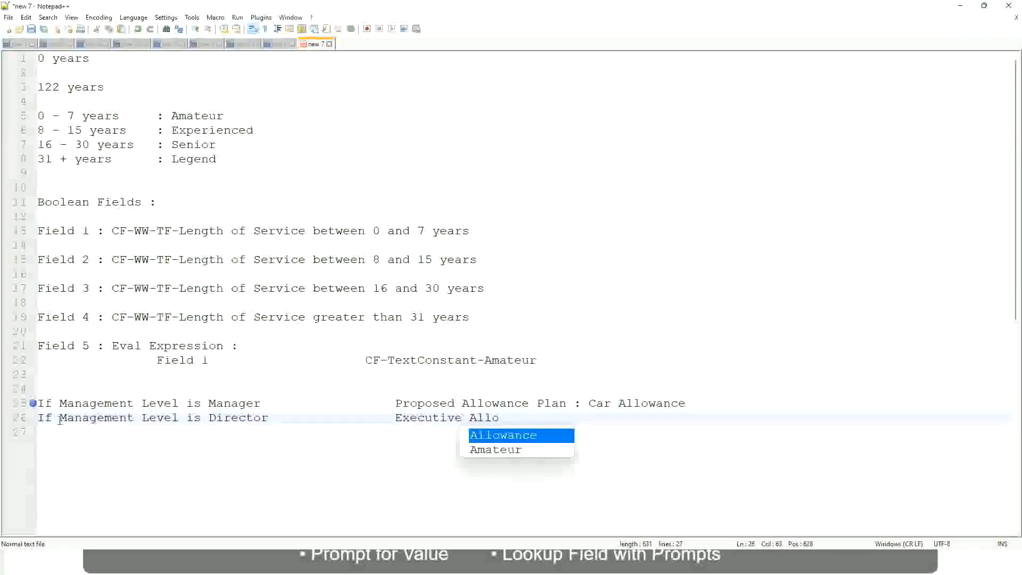
key(Return)
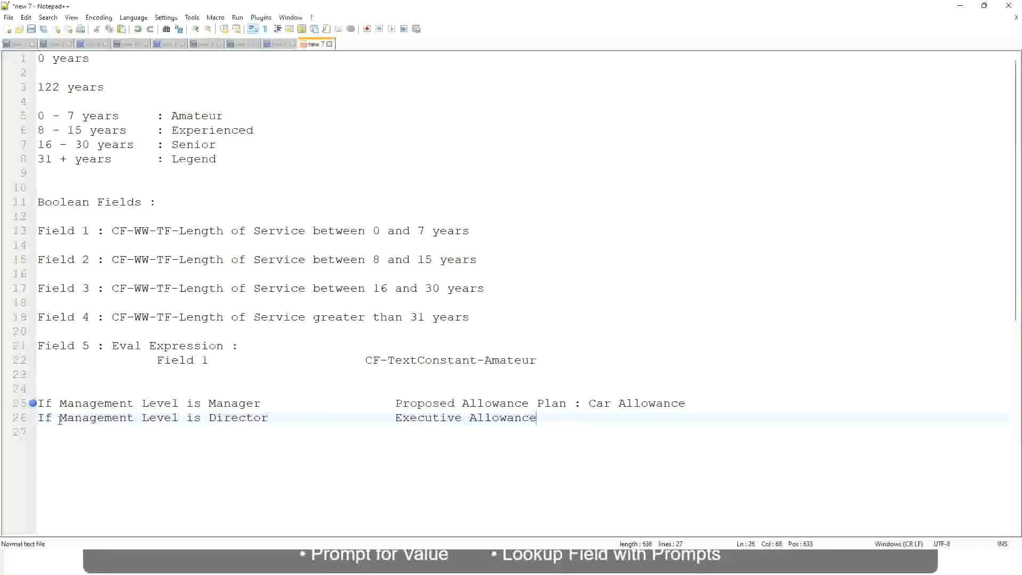
- Start a third rule on a new line with "If Management Level is"
key(Return)
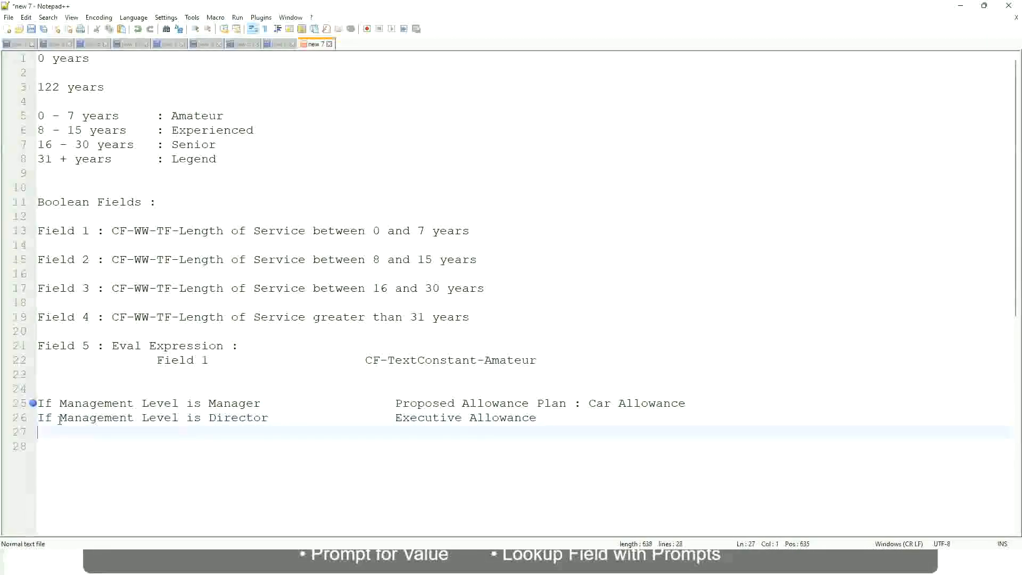
text(If Management)
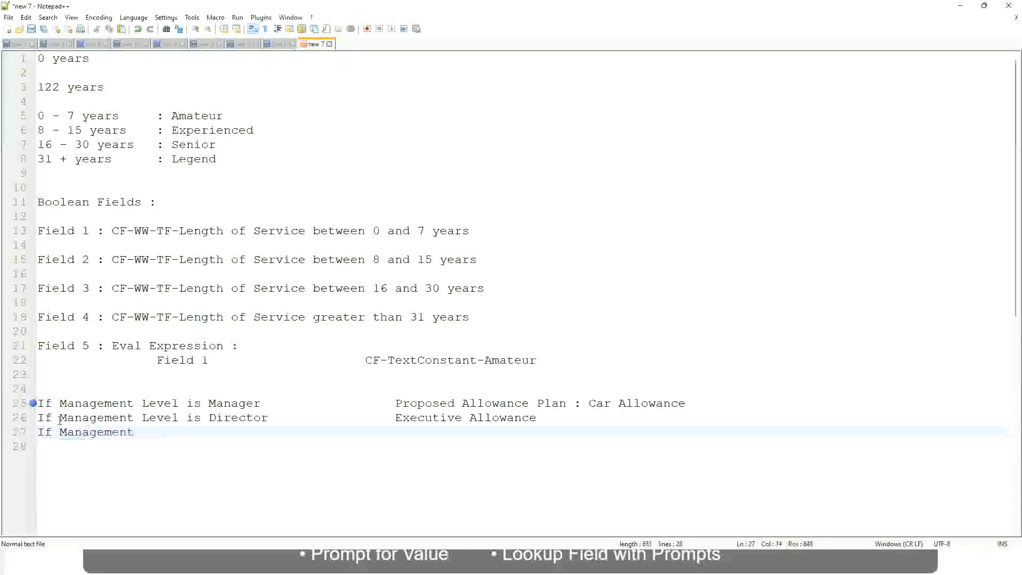
text( Level is)
key(BackSpace)
key(BackSpace)
key(BackSpace)
text(le)
key(BackSpace)
key(BackSpace)
text(Le)
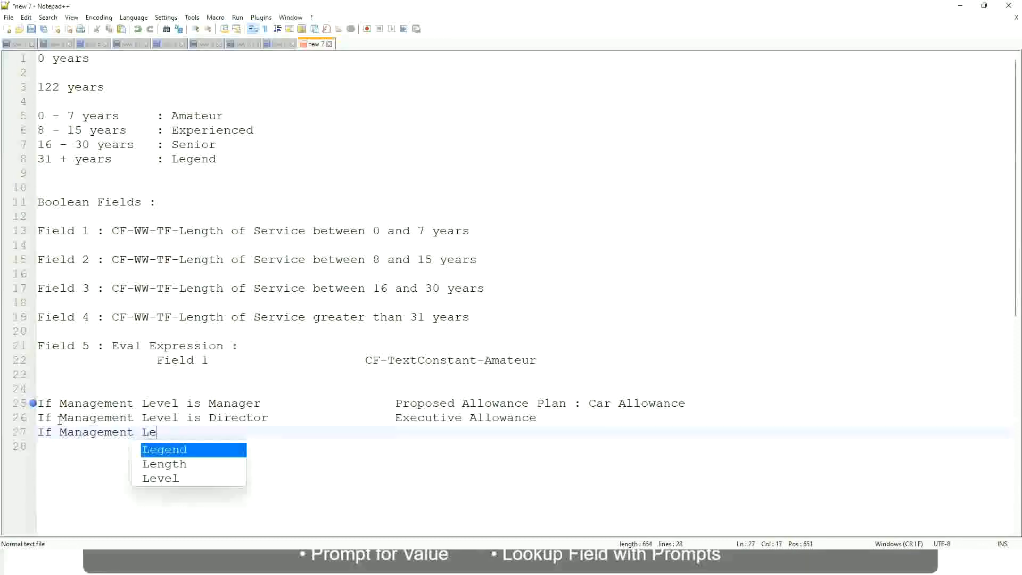
key(Down)
key(Down)
key(Return)
text(is )
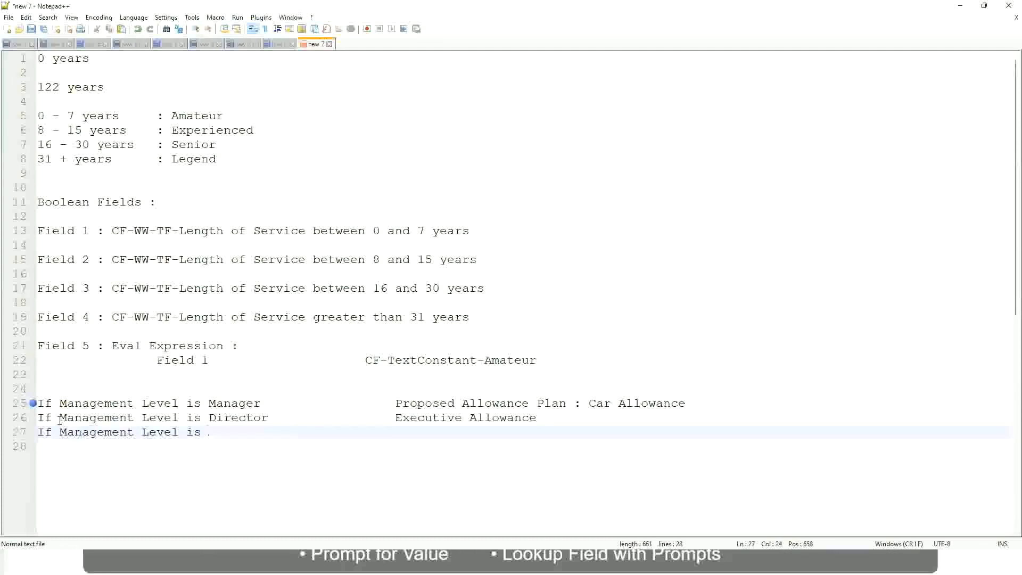
- Complete the third rule with the level CEO and the aligned outcome "CEO Allowance"
text(CEO)
key(Tab)
key(Tab)
key(Tab)
key(Tab)
text(CEO Allowance)
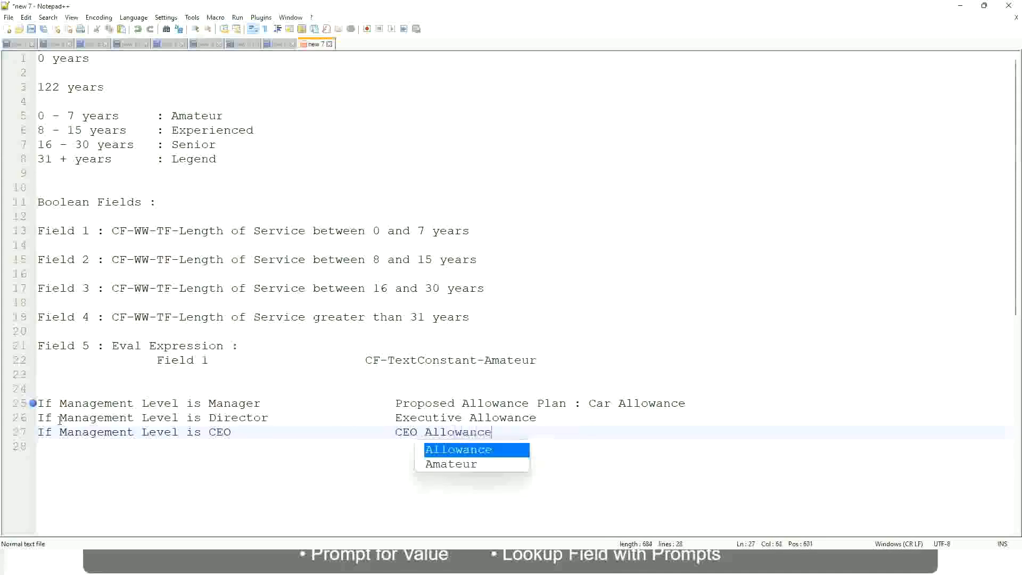
key(Escape)
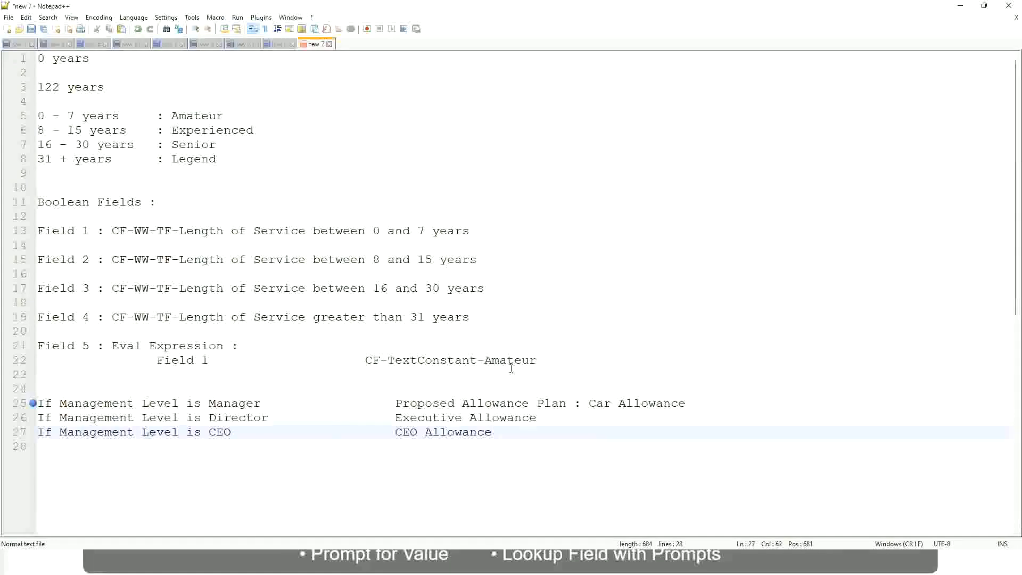
click(589, 403)
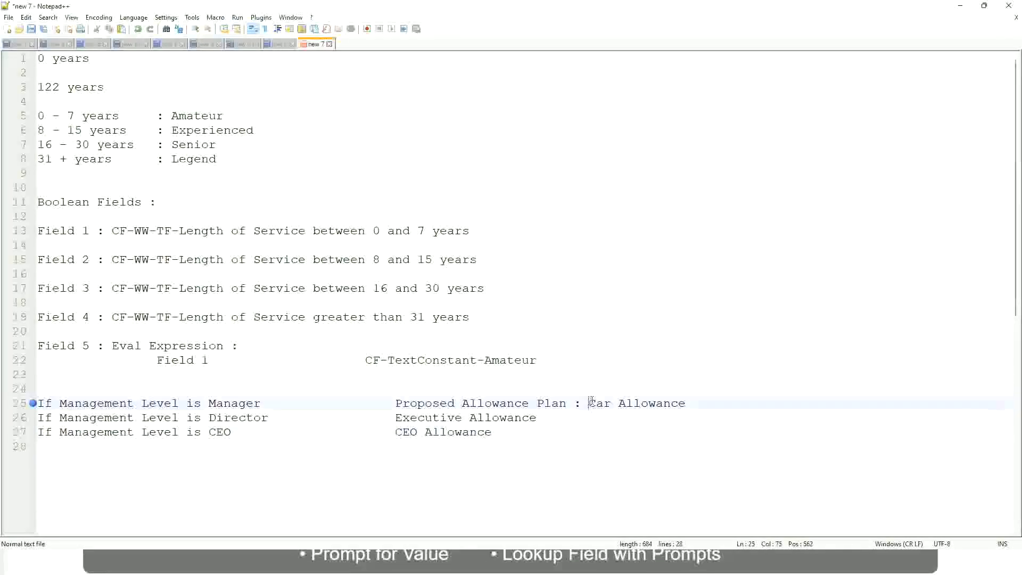
drag(589, 403, 688, 399)
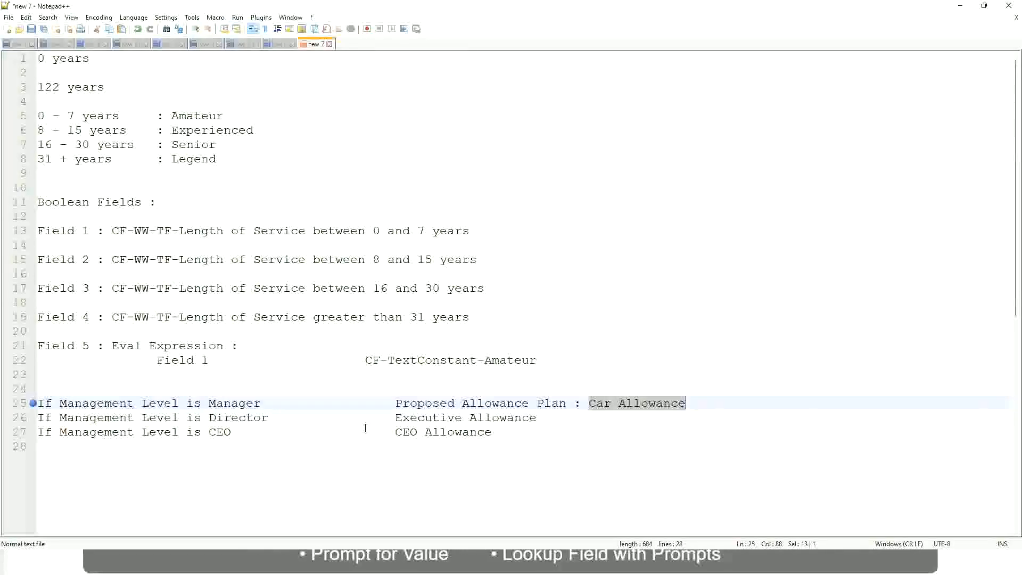
click(471, 404)
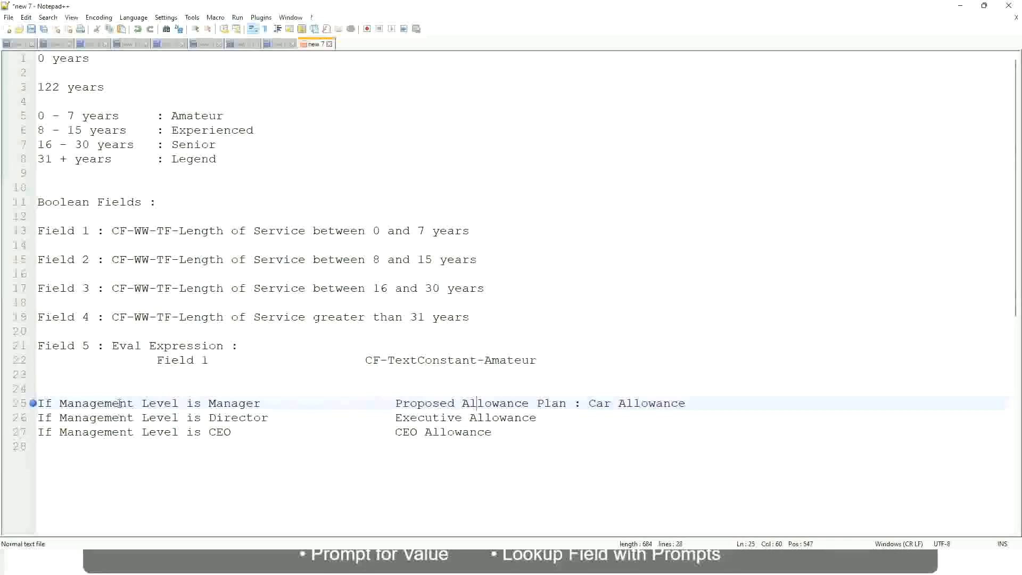
click(209, 403)
- Replace the Manager rule's whole outcome, "Proposed Allowance Plan : Car Allowance", with "First Line Manager"
drag(396, 404, 701, 399)
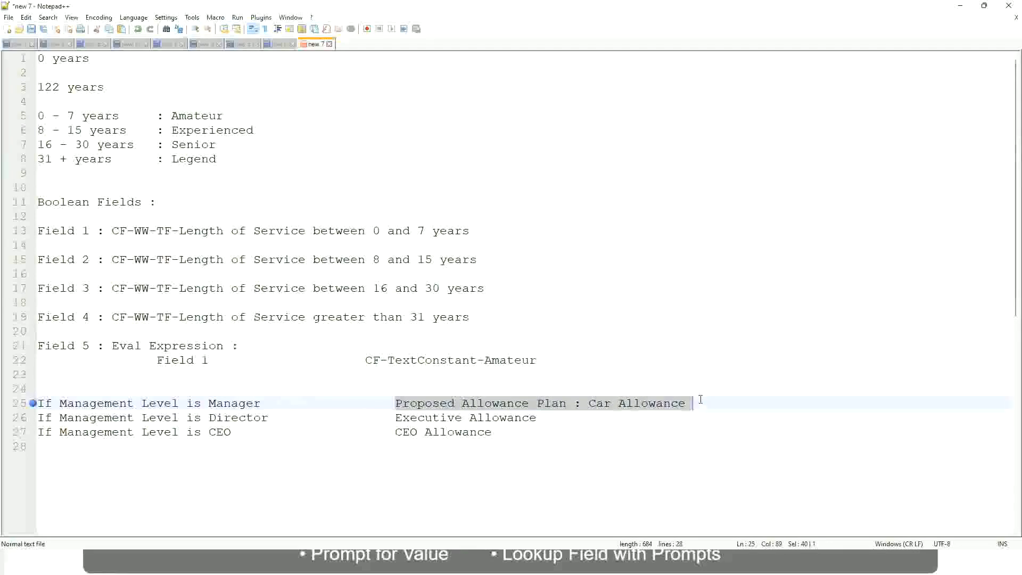
text(Managers)
key(BackSpace)
key(BackSpace)
key(BackSpace)
key(BackSpace)
key(BackSpace)
key(BackSpace)
key(BackSpace)
key(BackSpace)
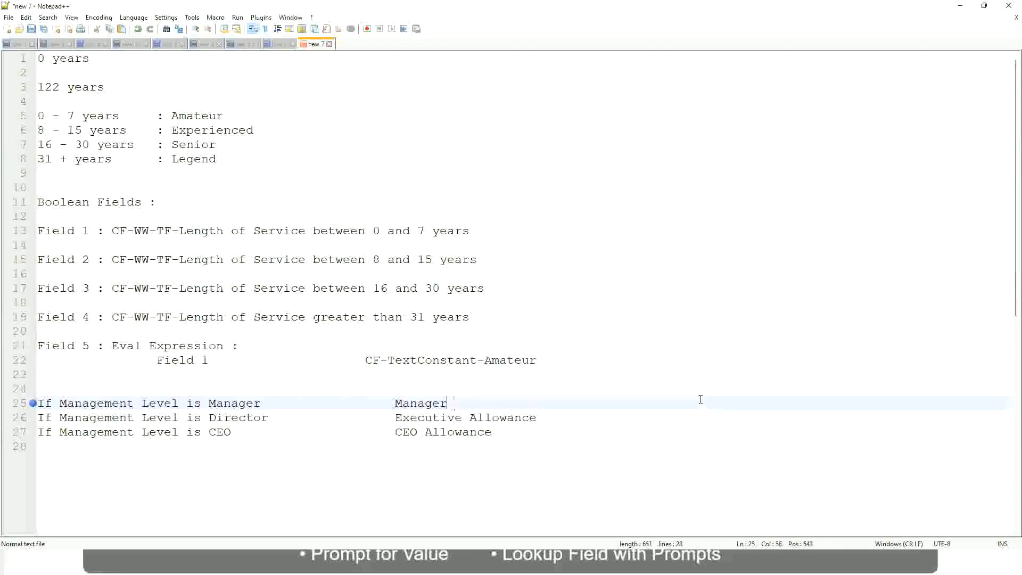
text(First Line Ma)
text(nager)
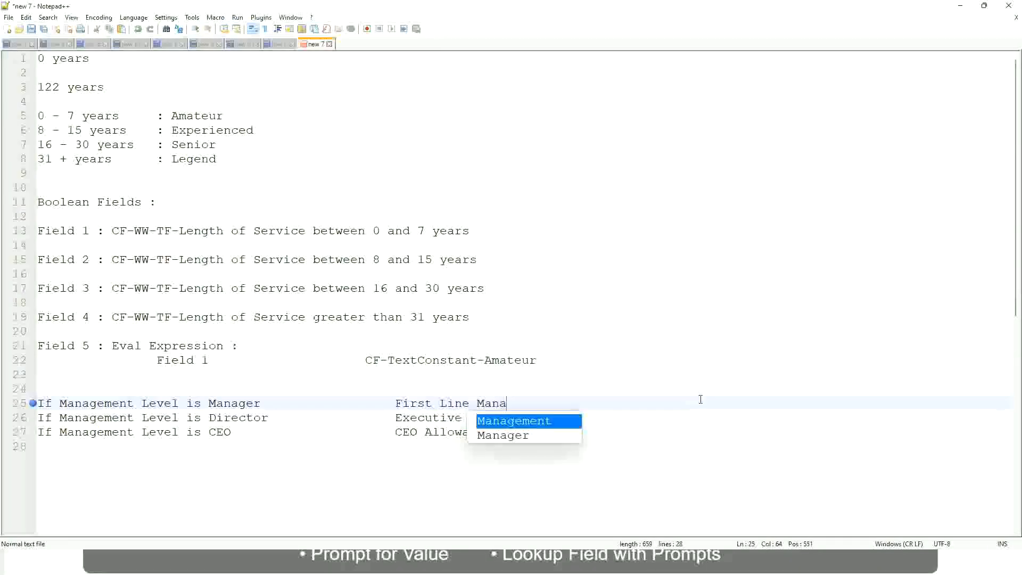
- Insert "Name of the" before "First Line Manager" in the Manager rule's outcome
key(Left)
key(Left)
key(Left)
key(Left)
key(Left)
key(Left)
key(Left)
key(Left)
key(Left)
key(Left)
key(Left)
key(Left)
key(Left)
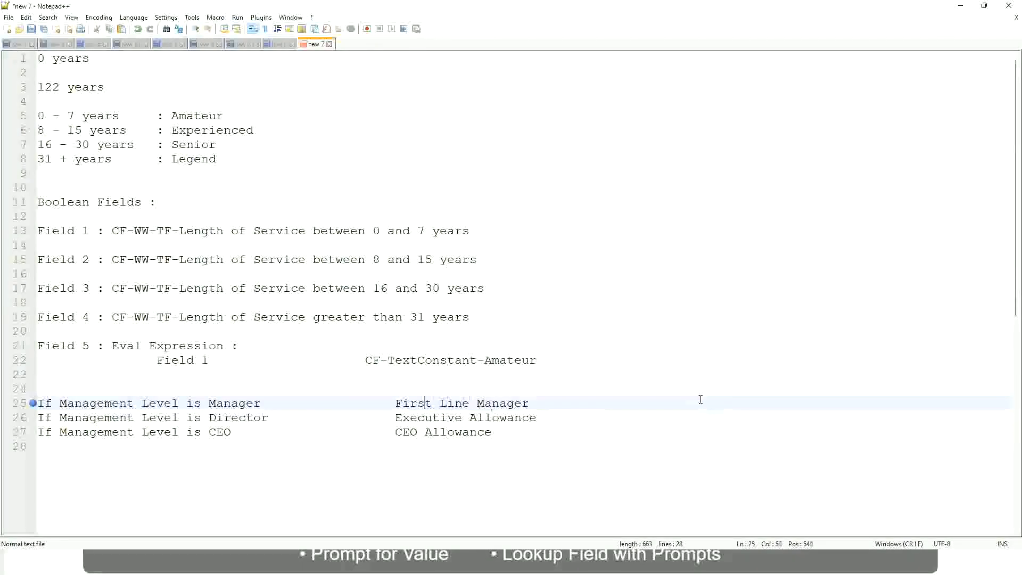
text(Name of the)
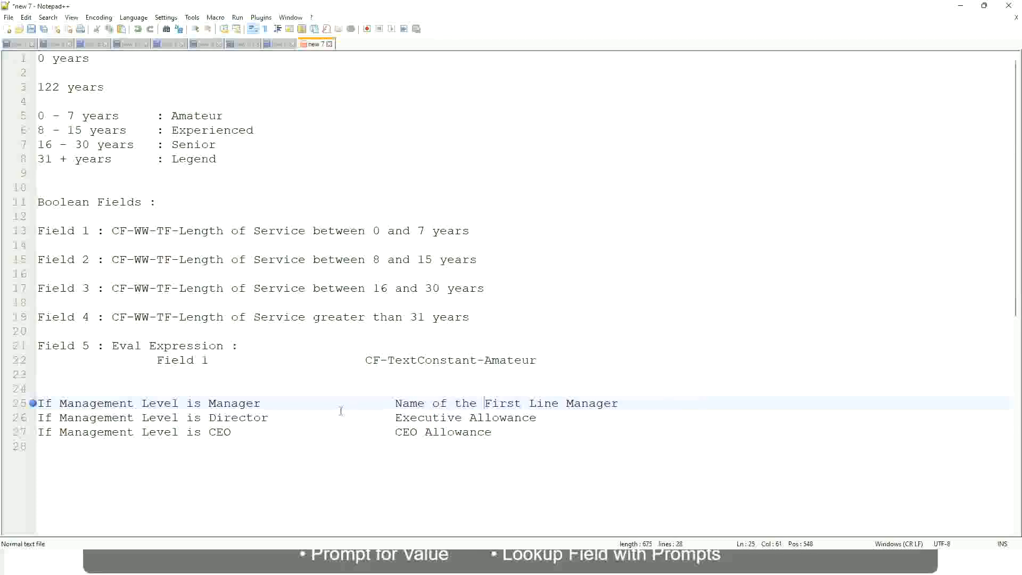
- Replace the Director rule's outcome with the partial text "Name of"
drag(394, 417, 537, 418)
text(Name )
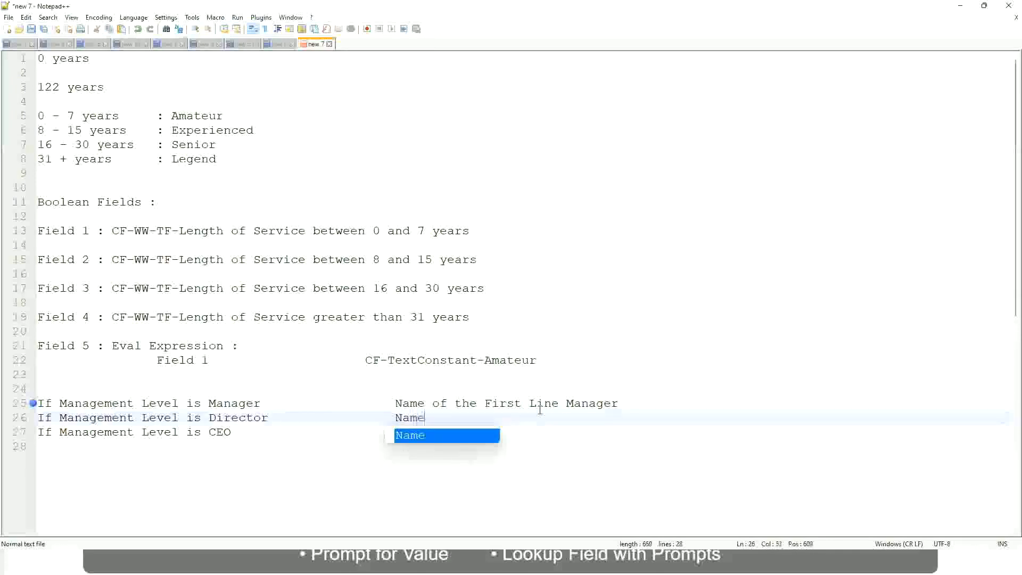
text(of )
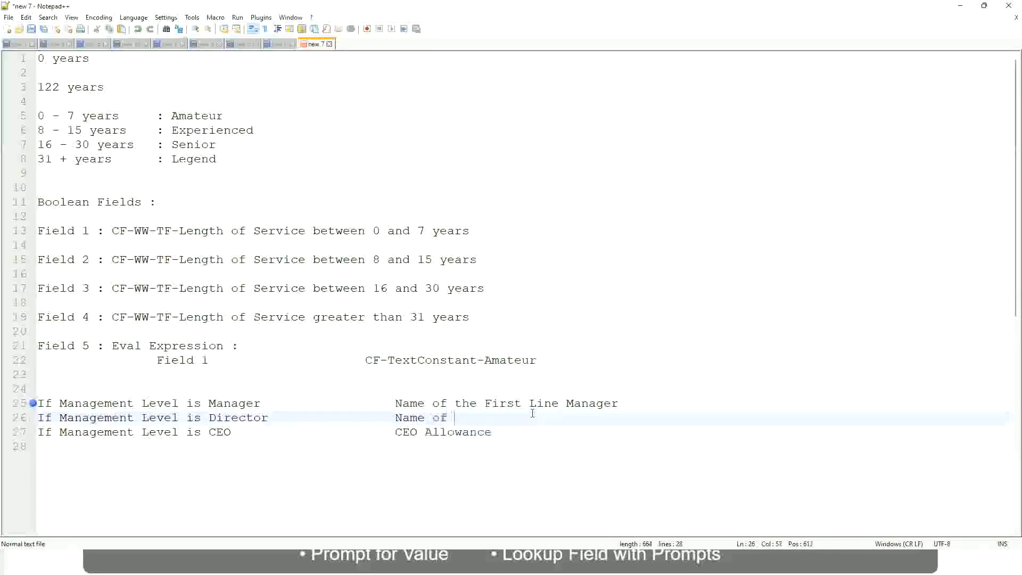
text(Firs)
key(Return)
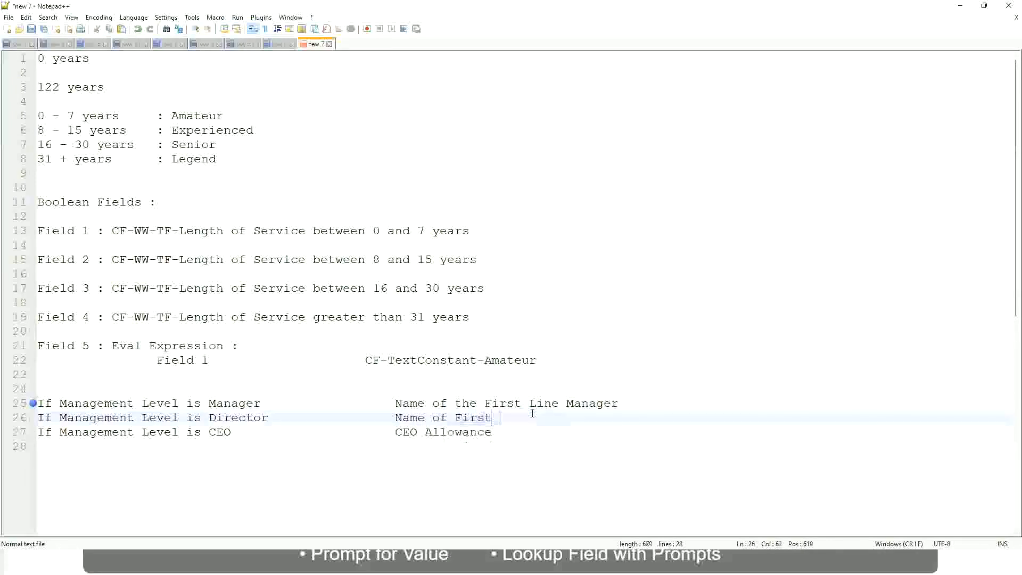
key(BackSpace)
key(BackSpace)
key(BackSpace)
key(BackSpace)
key(BackSpace)
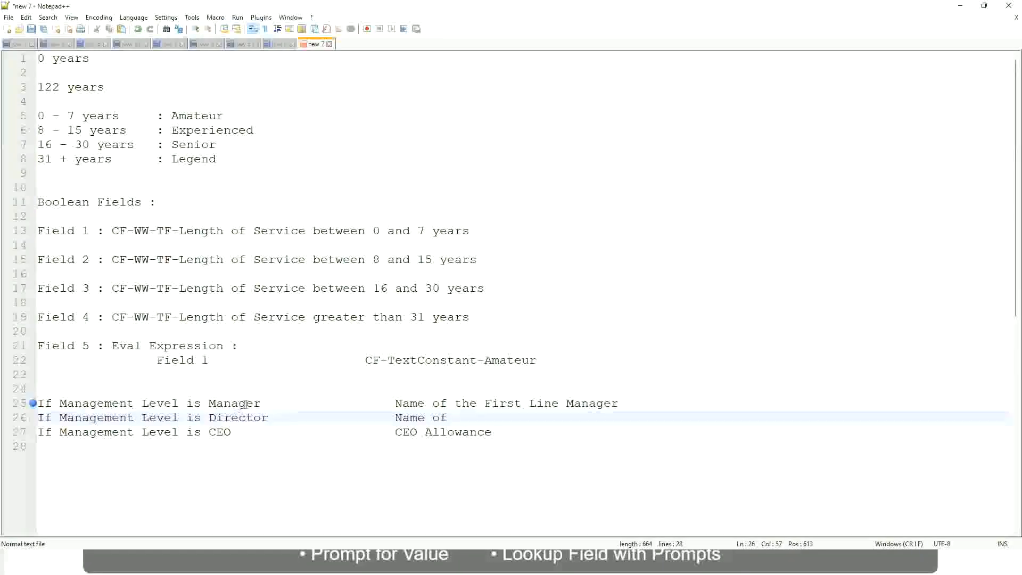
- Change "First" to "Second" in the Manager rule's outcome
double_click(501, 404)
text(Second)
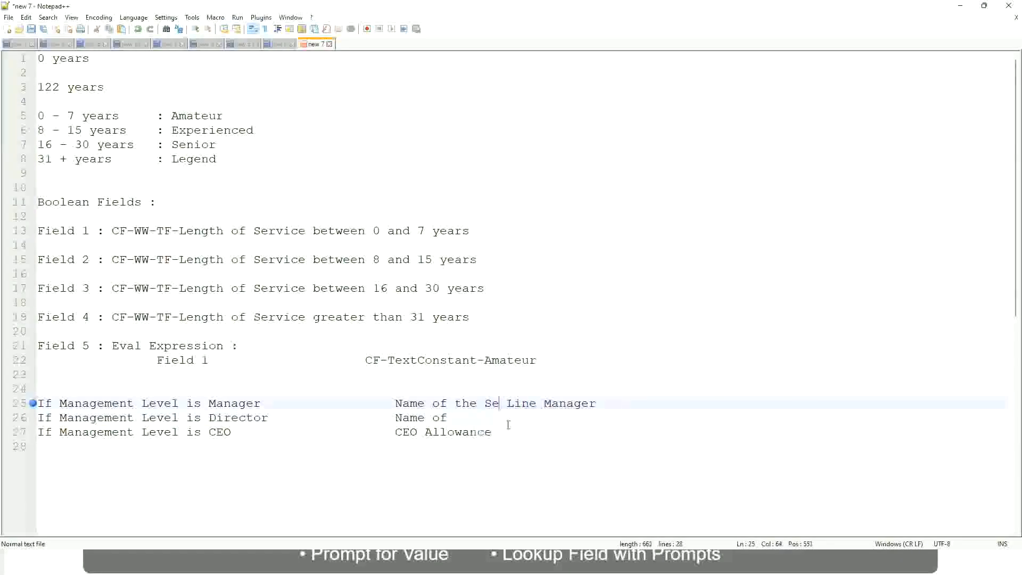
key(BackSpace)
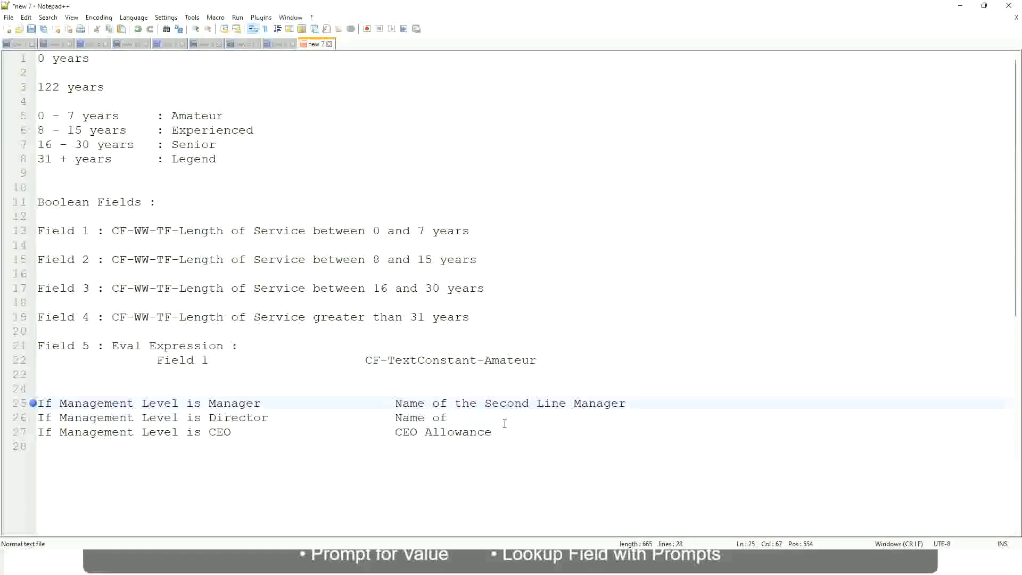
- Complete the Director outcome as "Name of Manager" and replace the CEO outcome with "name of CEO/Himself/Herself"
click(463, 418)
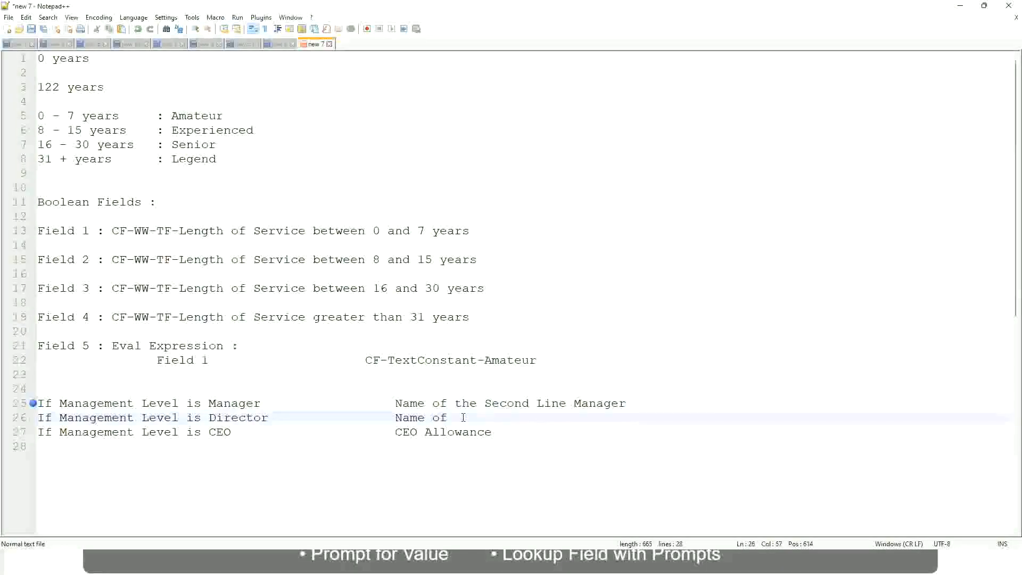
text(Manager)
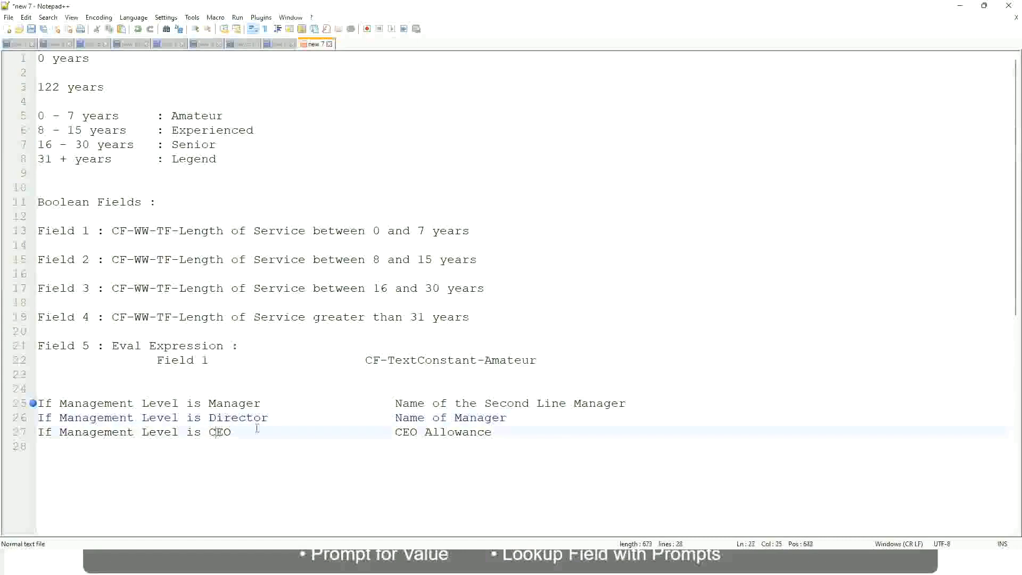
drag(394, 431, 505, 432)
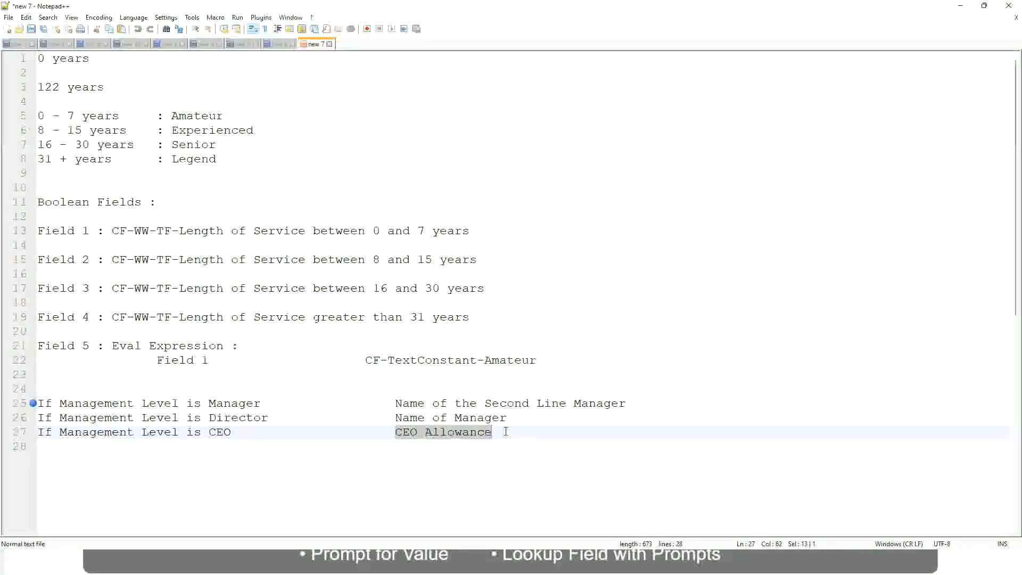
text(name of CEO )
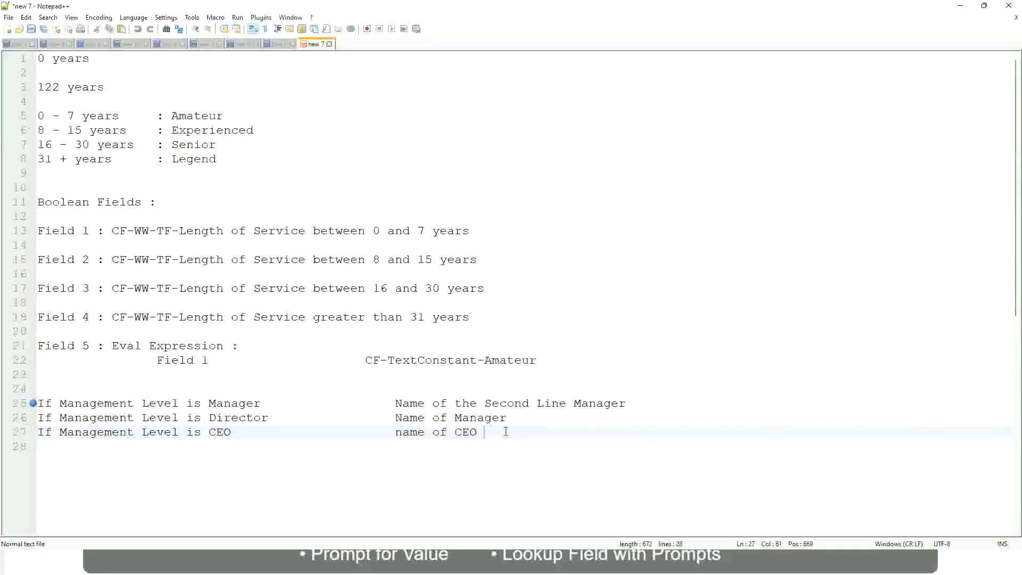
text(/Himself/Herself)
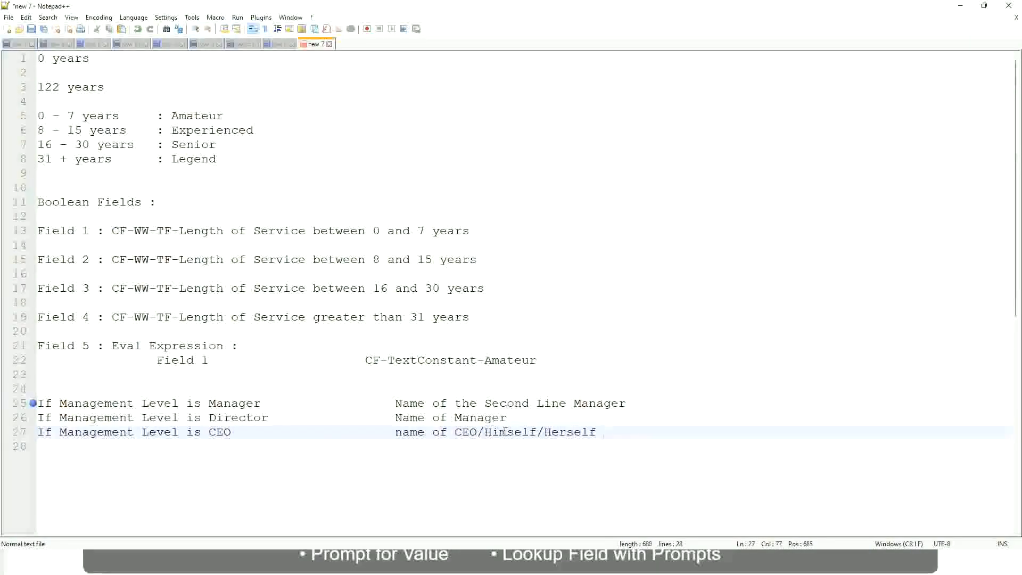
- Review the three management level rules with their outcomes, focusing on the Manager rule's outcome
click(373, 438)
click(112, 404)
click(155, 403)
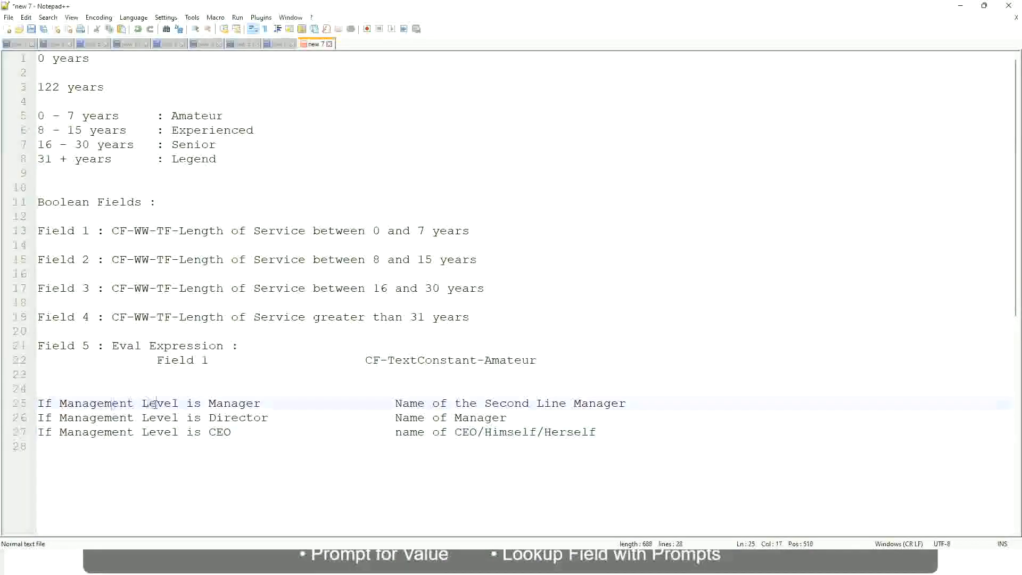
click(238, 403)
click(209, 417)
click(253, 417)
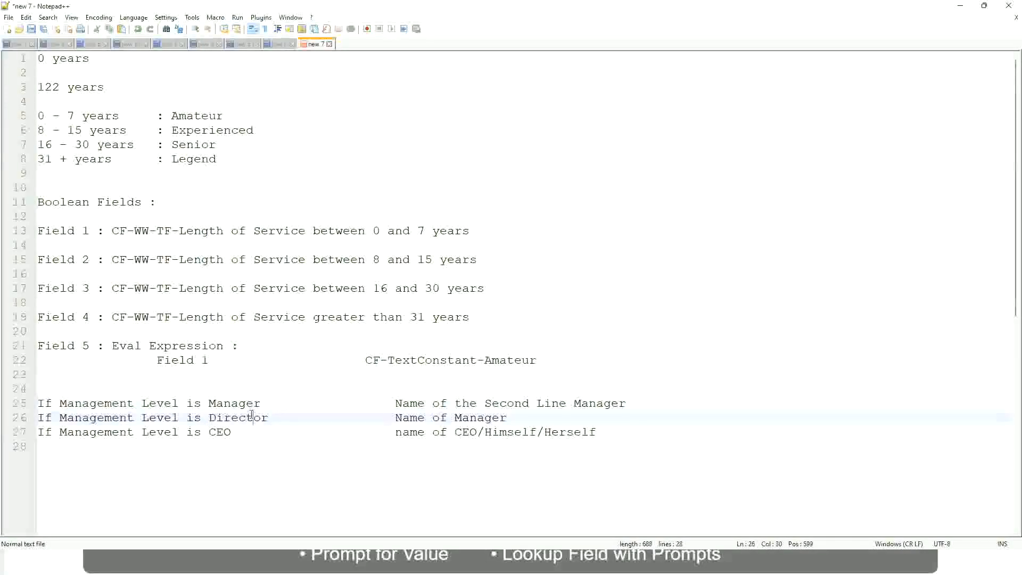
click(508, 418)
click(230, 418)
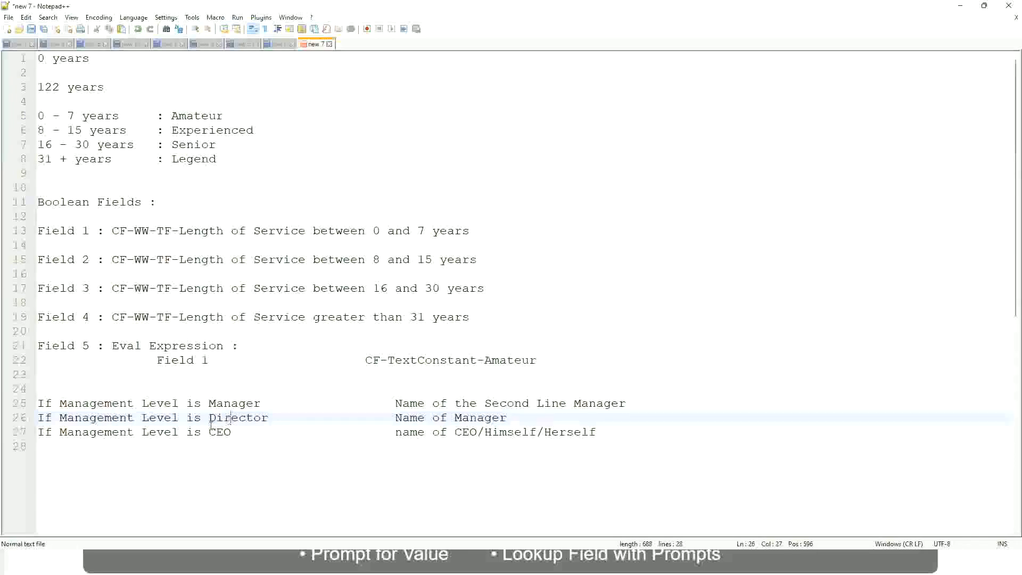
click(221, 433)
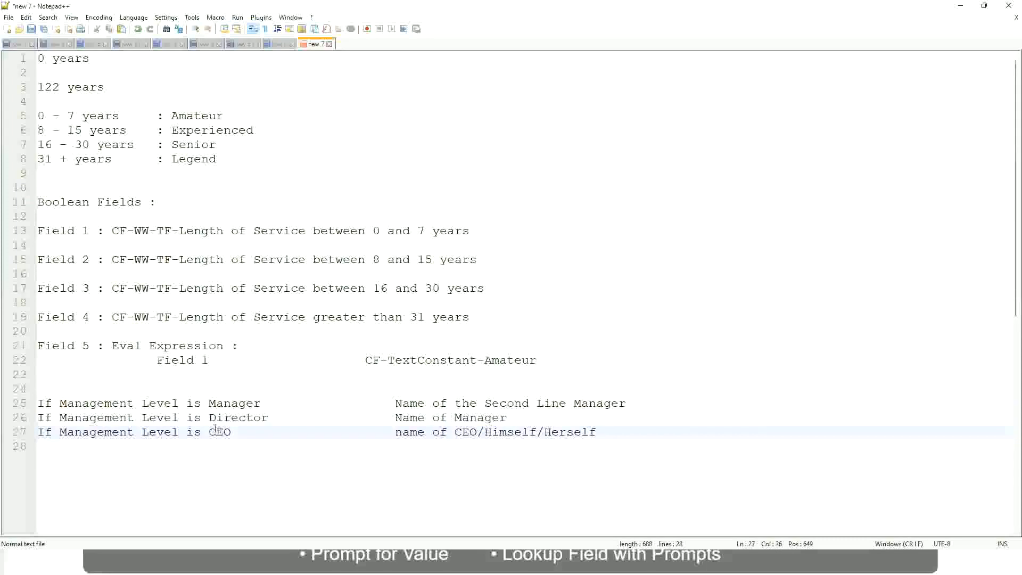
click(478, 432)
key(End)
drag(613, 429, 32, 403)
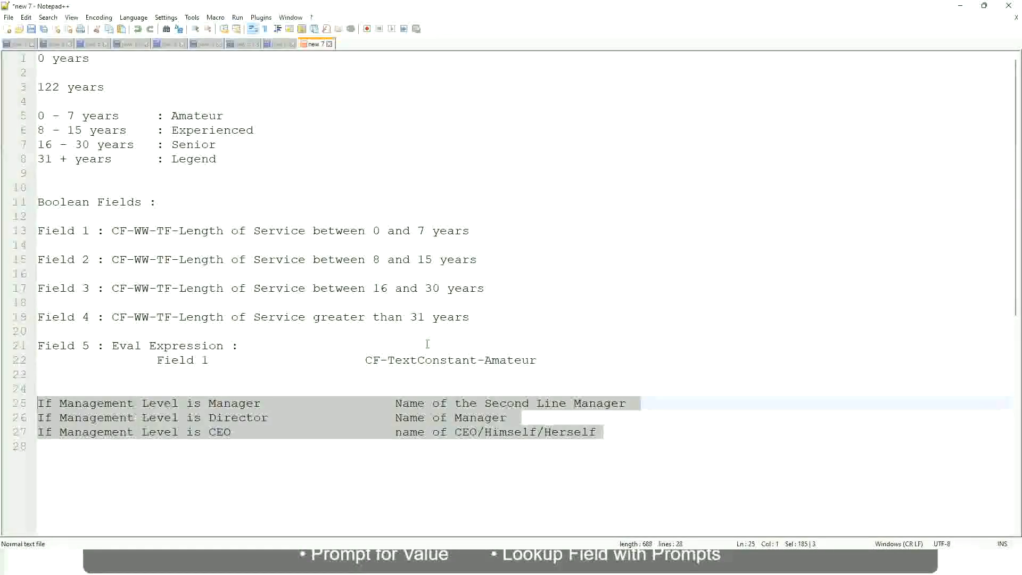
click(432, 404)
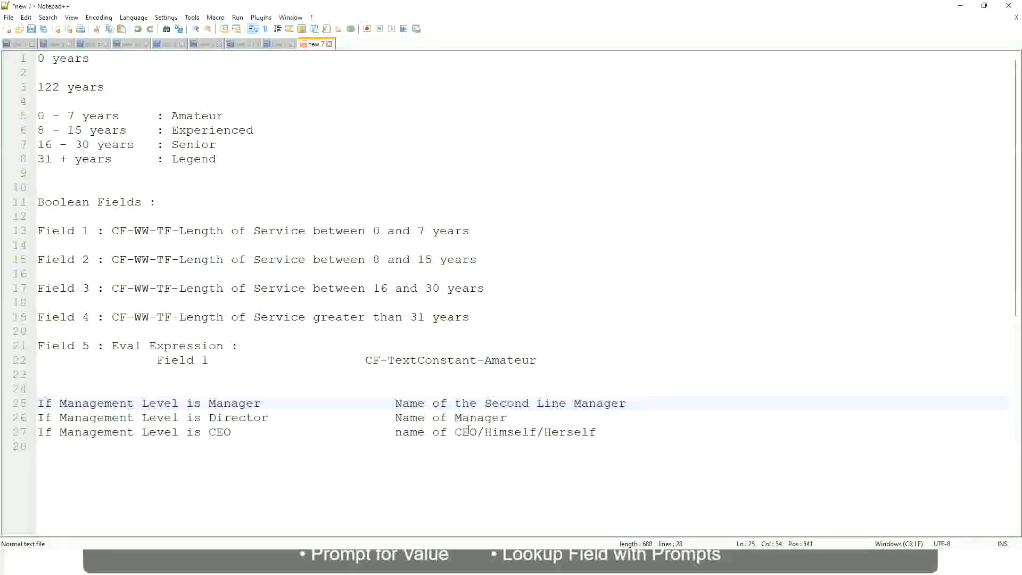
click(394, 403)
drag(394, 403, 628, 403)
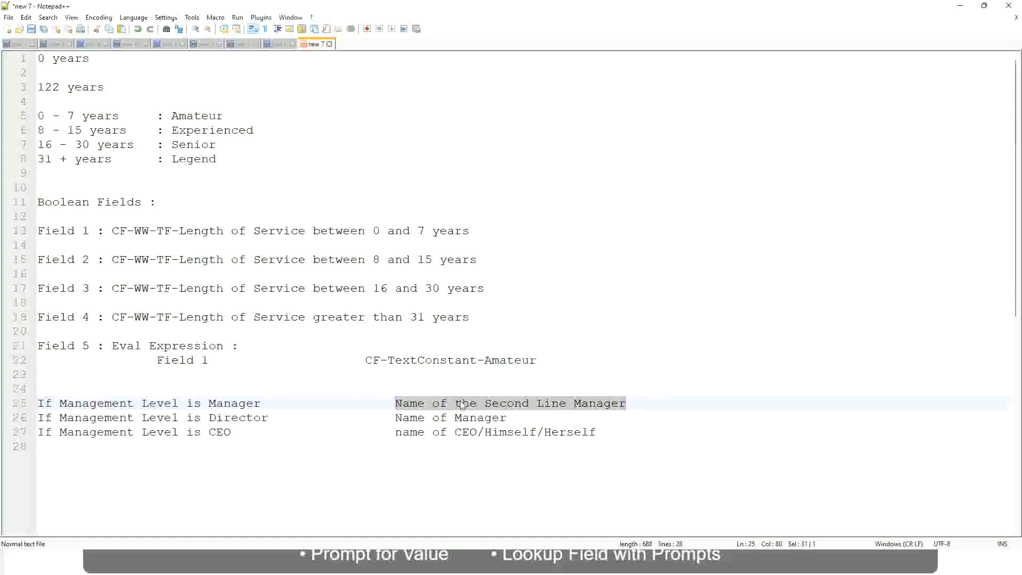
click(479, 409)
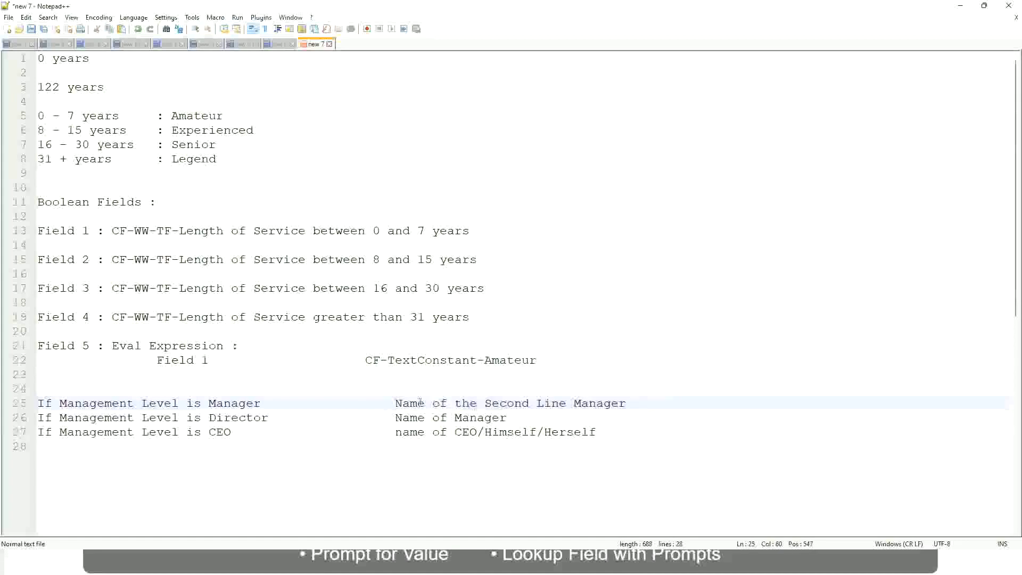
drag(395, 403, 629, 402)
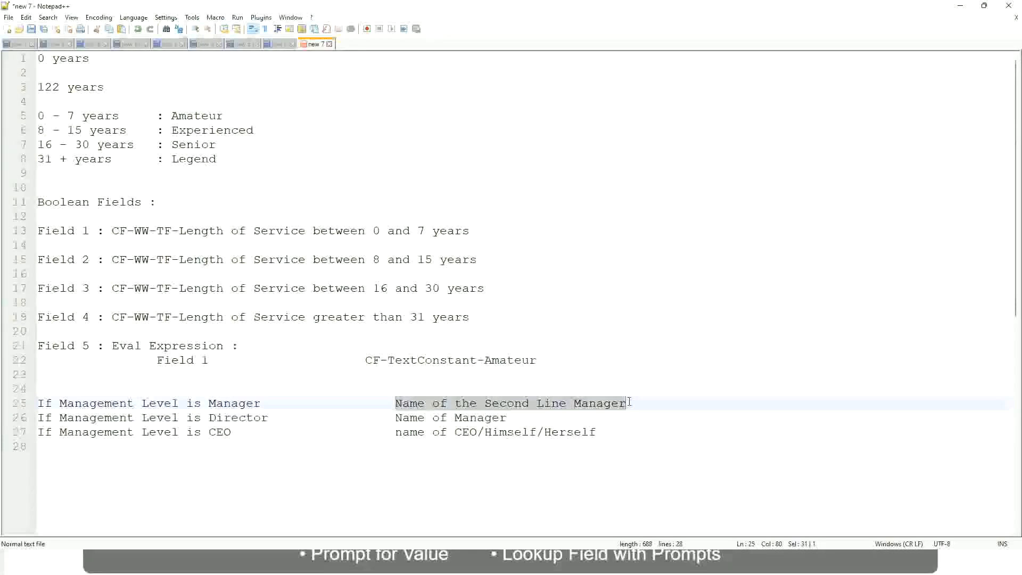
click(525, 404)
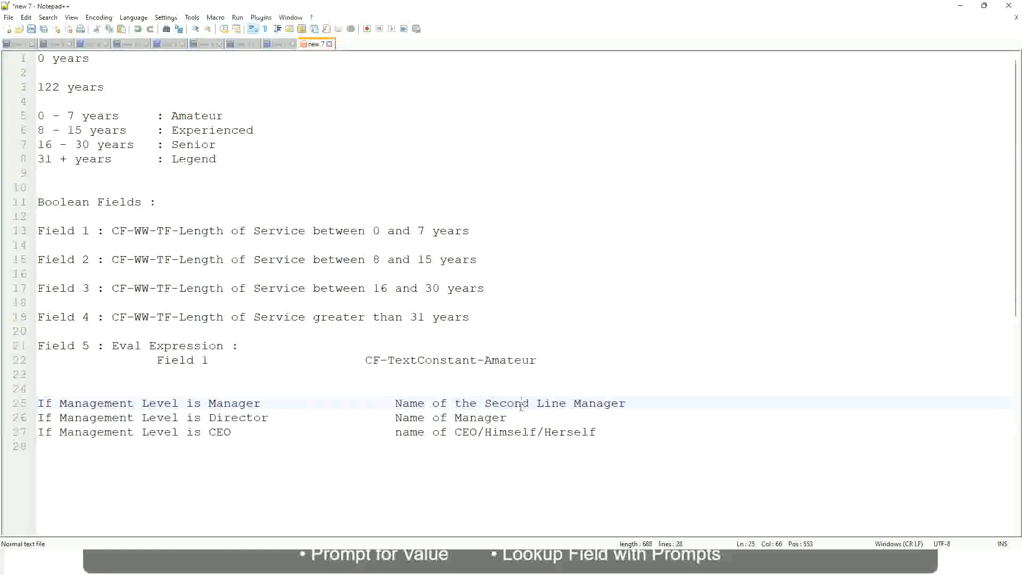
- Compare the outcomes of the three management level rules with the experience band labels listed for the years-of-service ranges
click(266, 403)
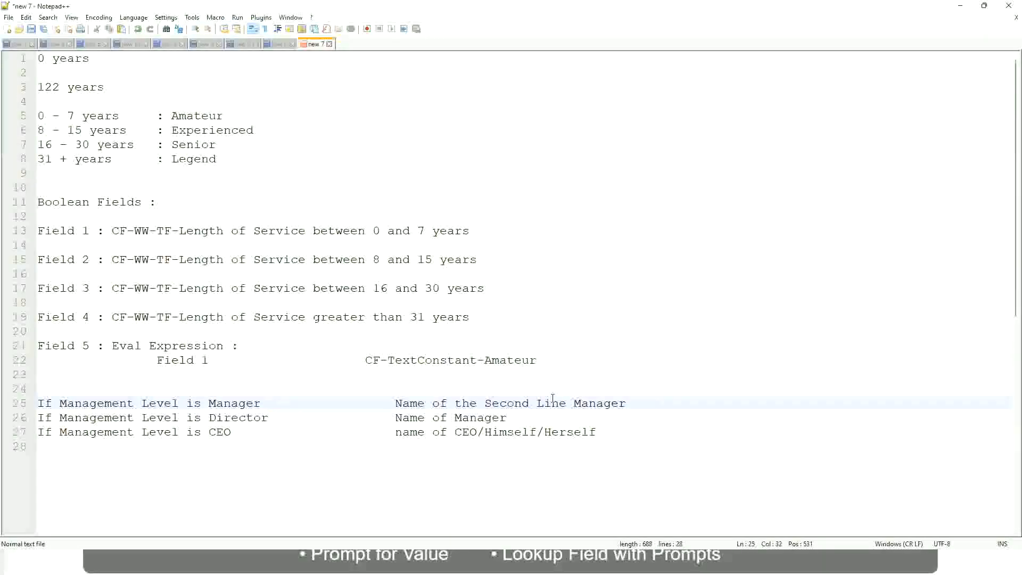
click(524, 403)
drag(562, 403, 566, 403)
click(642, 400)
click(603, 401)
double_click(194, 120)
double_click(205, 131)
double_click(196, 144)
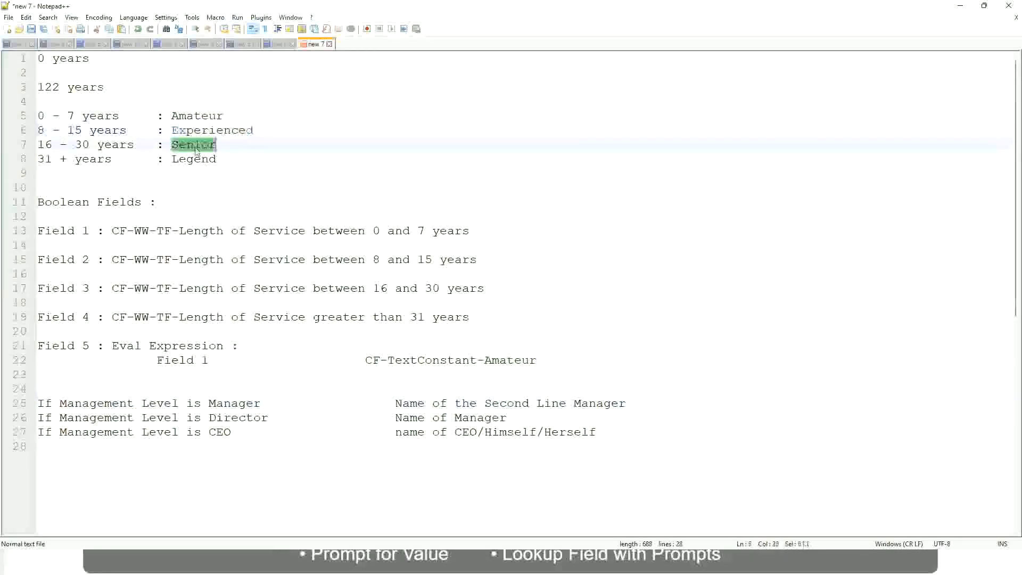
click(194, 158)
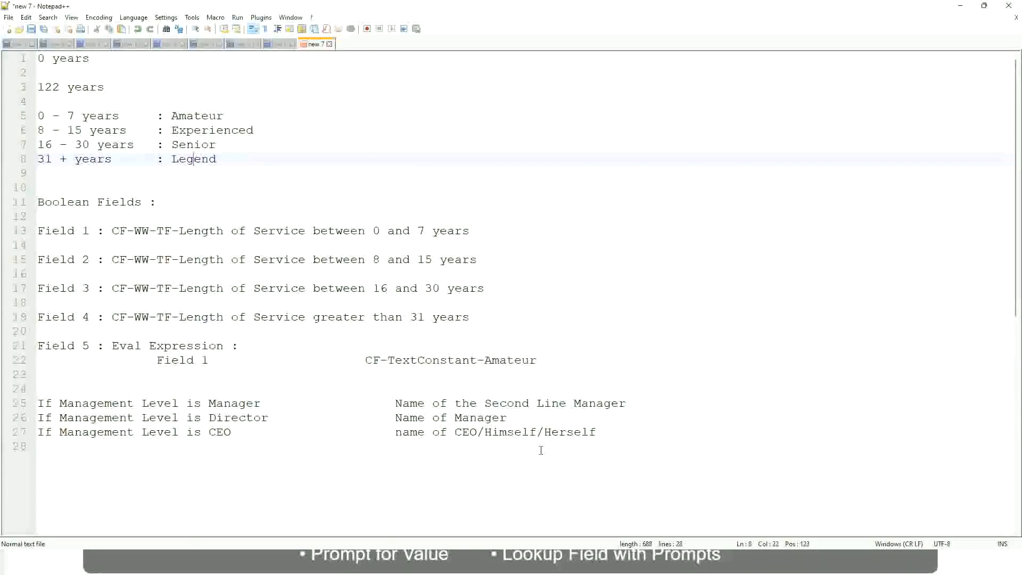
click(523, 433)
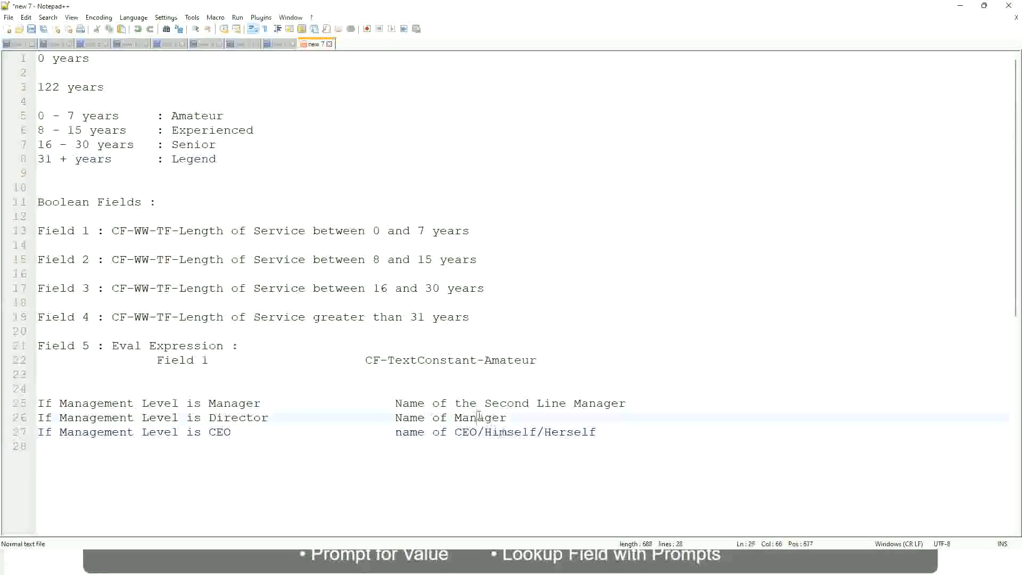
click(491, 403)
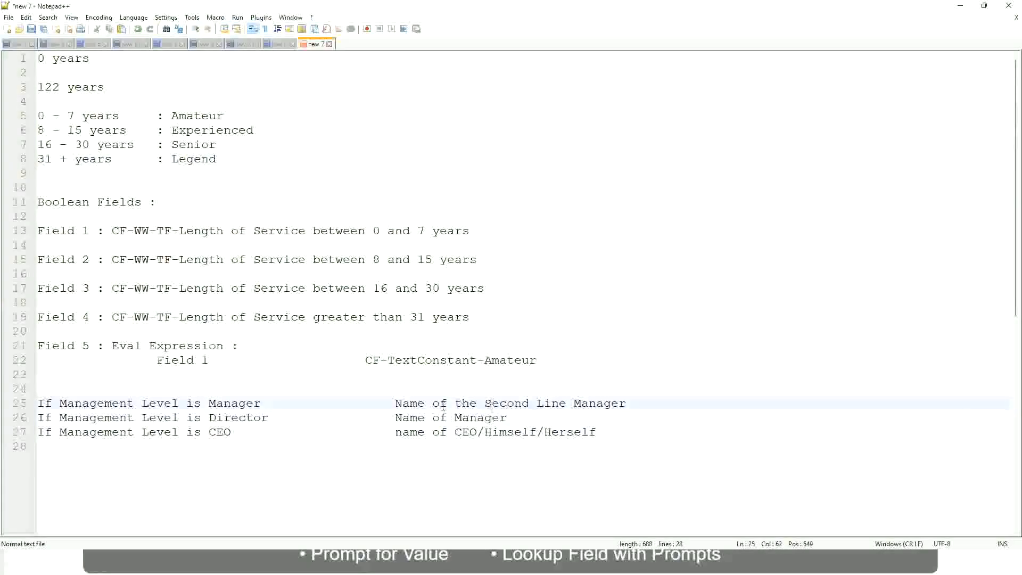
click(278, 423)
- Switch to Workday, copy the name of the saved Lookup Range Band calculated field, and finish its save confirmation
key(alt+Tab)
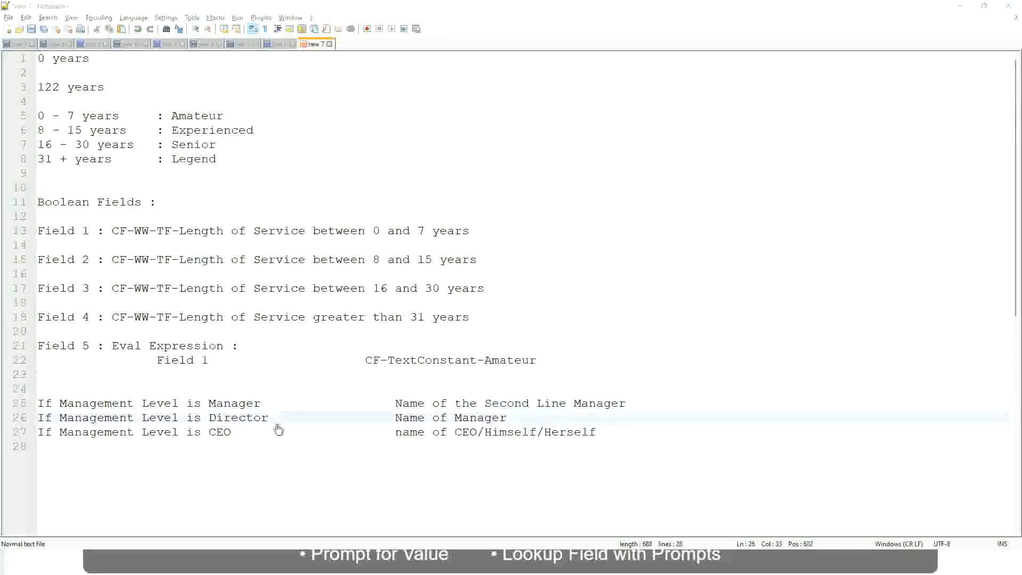
scroll(319, 267, down, 4)
scroll(398, 205, up, 4)
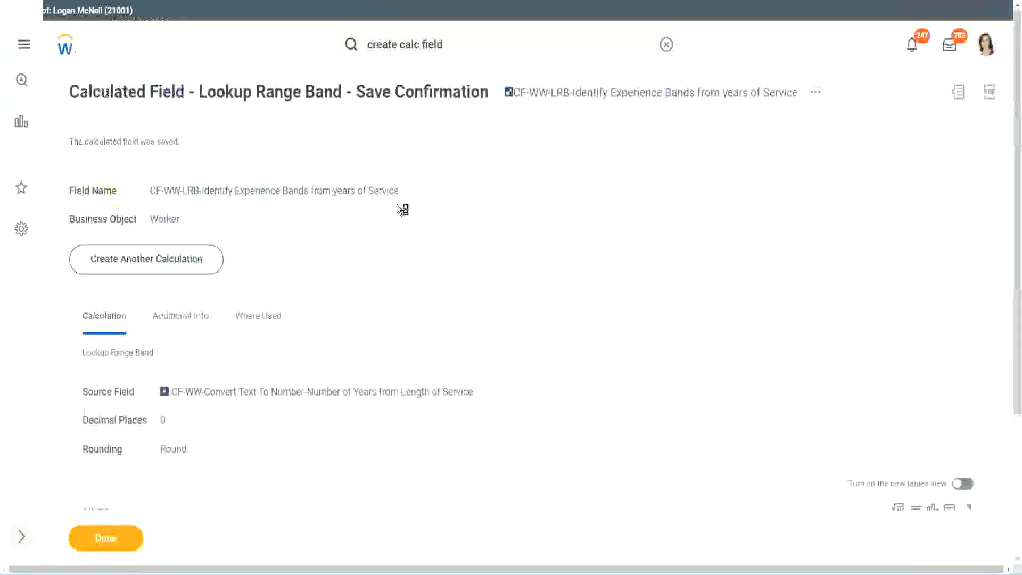
right_click(600, 100)
click(634, 158)
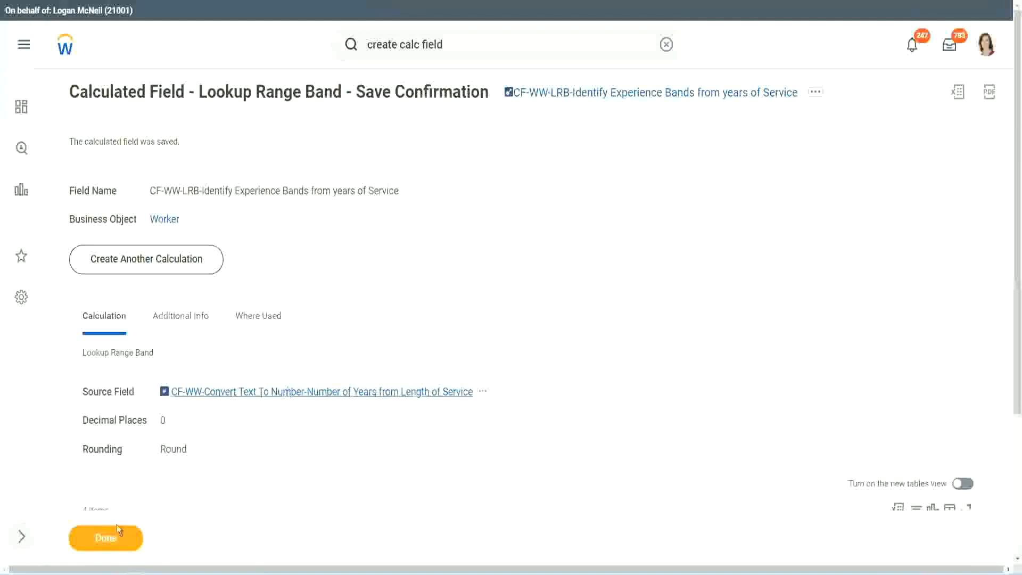
click(104, 538)
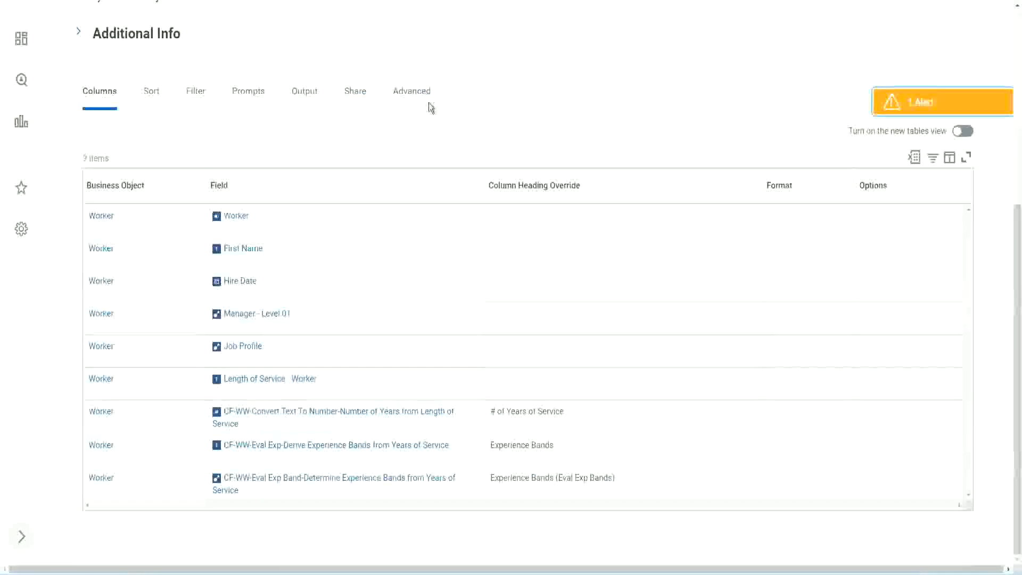
- Open the WW Employee Details custom report for editing
scroll(443, 133, up, 5)
scroll(443, 126, up, 2)
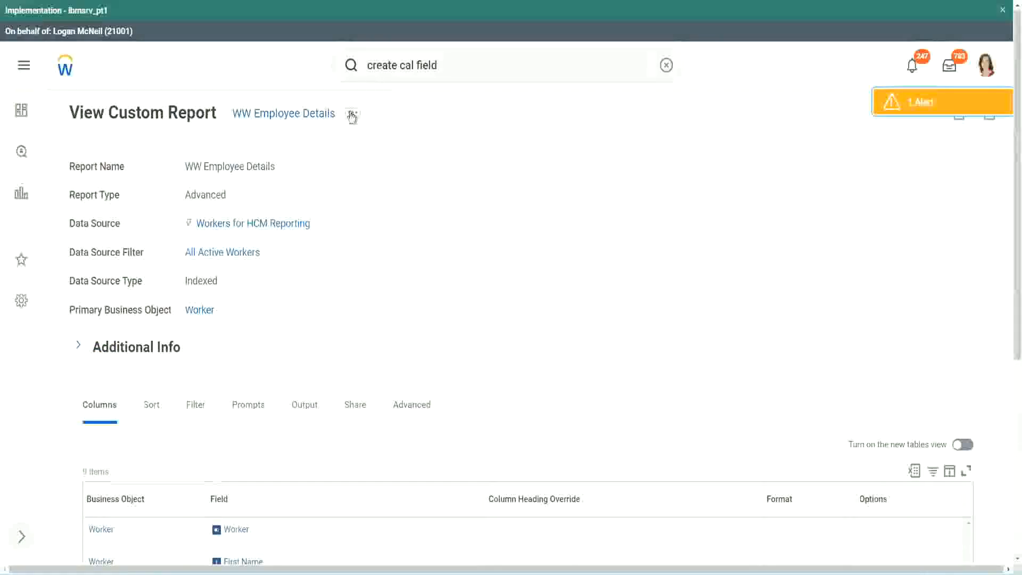
click(353, 113)
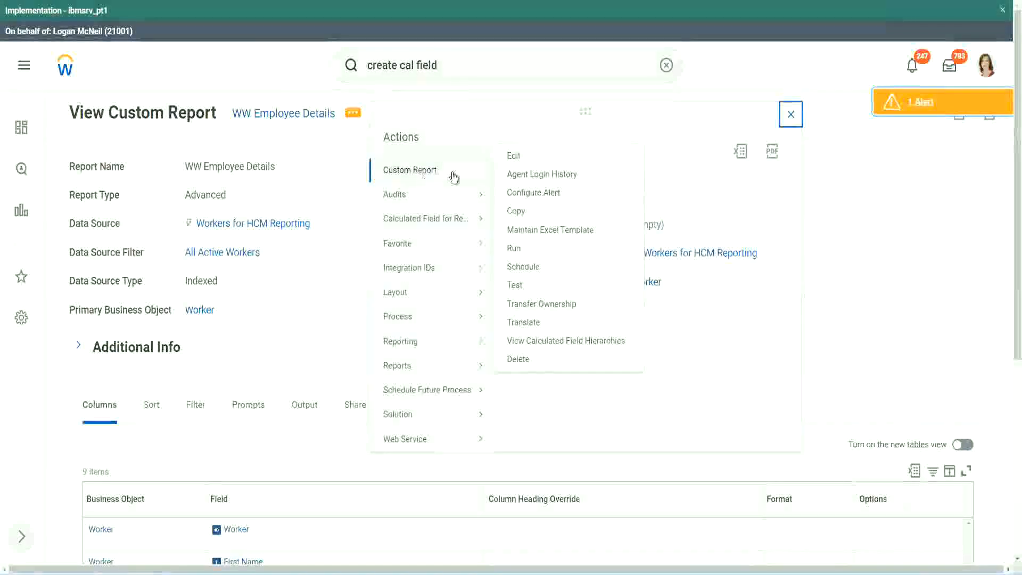
click(520, 158)
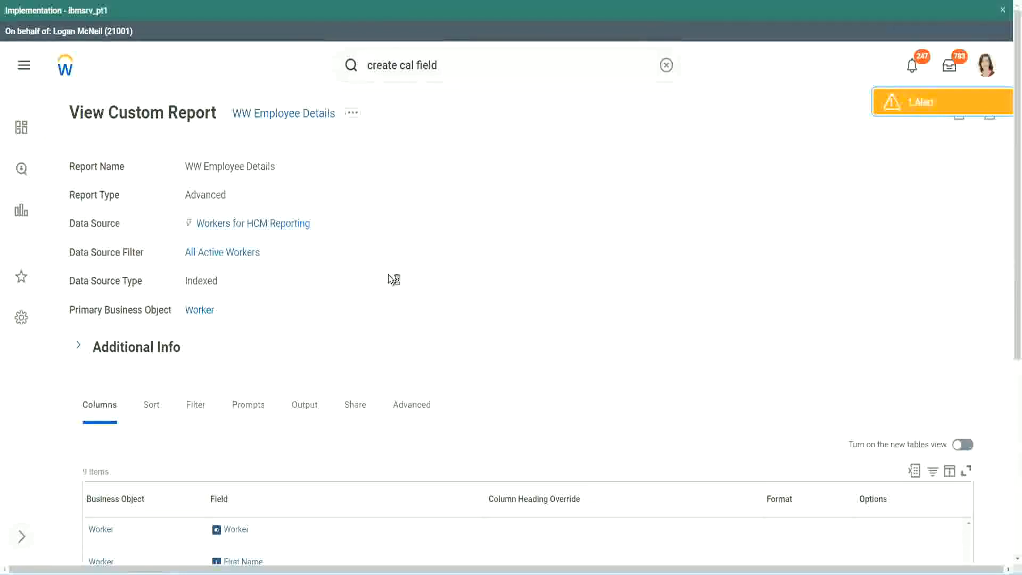
- Add a Worker column after the last report column, using the field CF-WW-LRB-Identify Experience Bands from years of Service
scroll(389, 276, down, 4)
scroll(389, 277, down, 2)
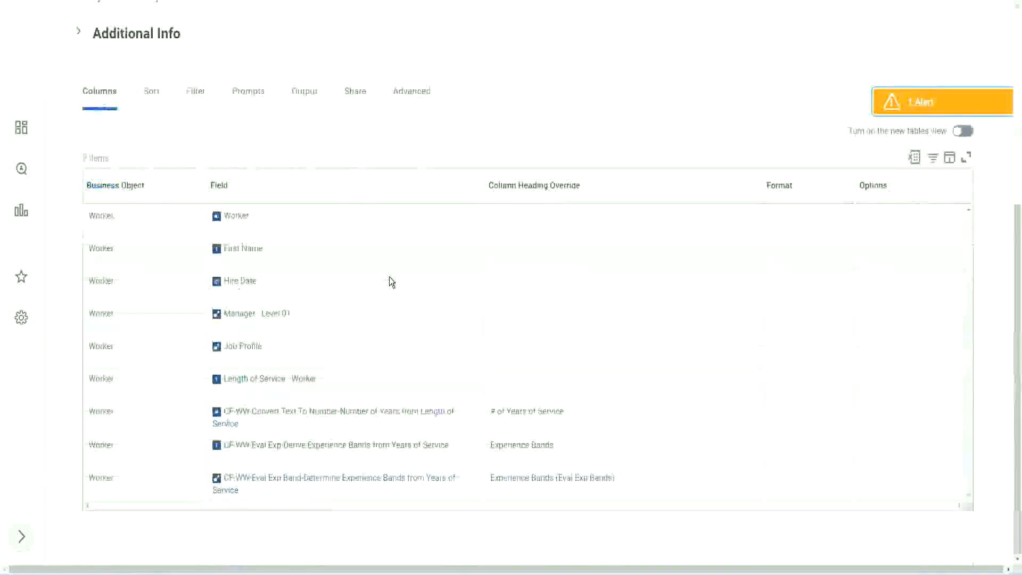
scroll(383, 297, down, 8)
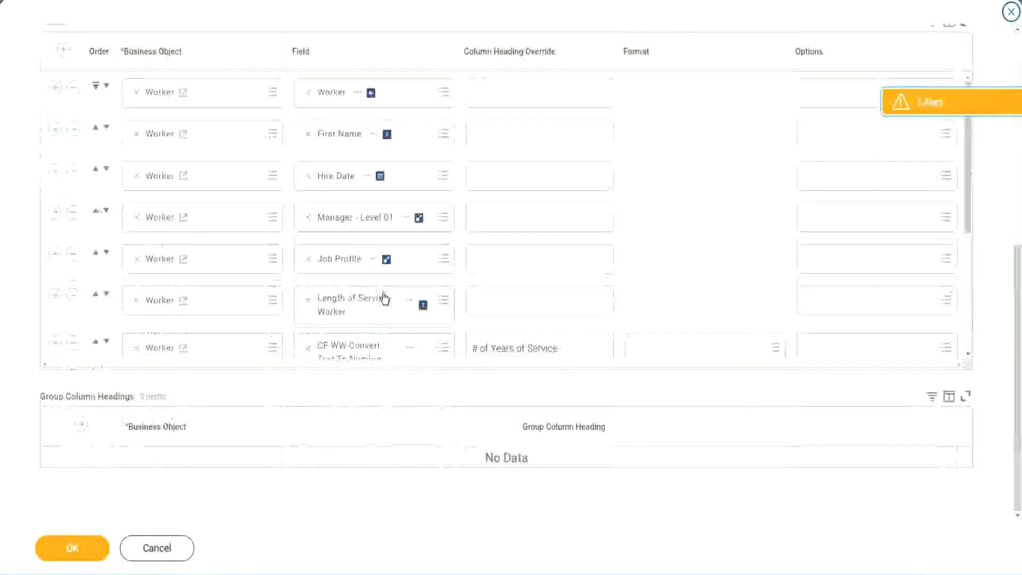
scroll(129, 356, down, 5)
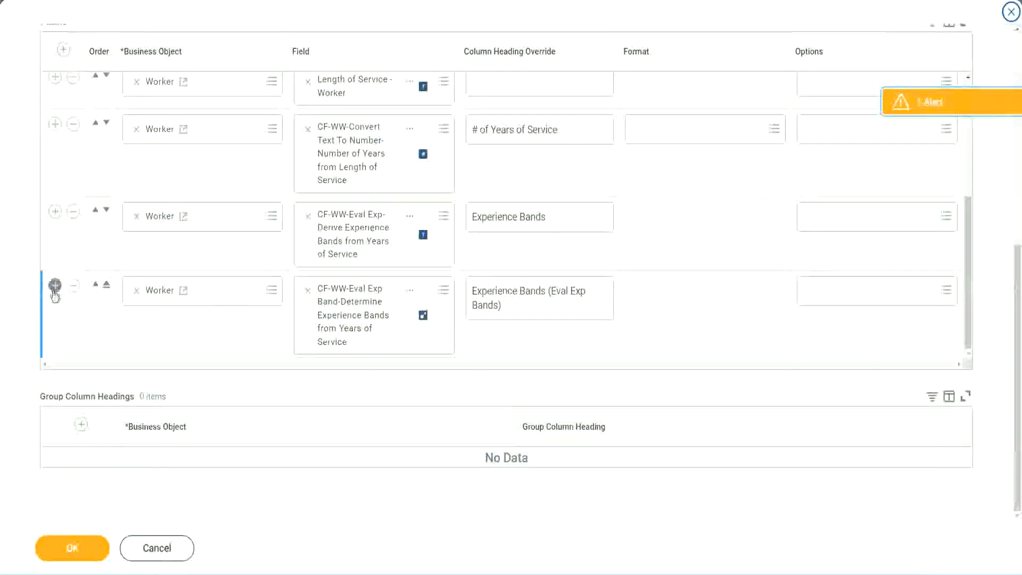
click(55, 288)
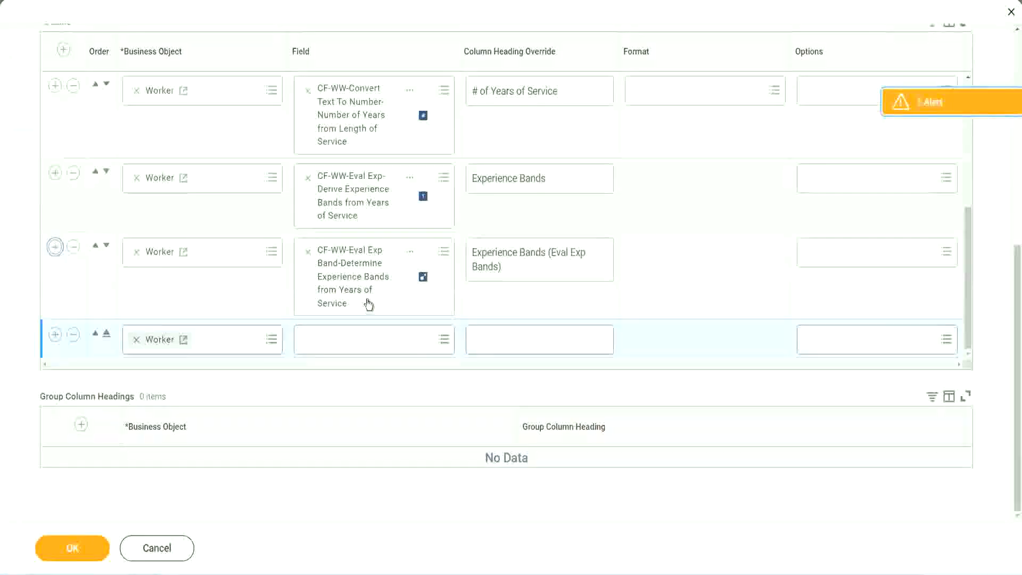
click(347, 339)
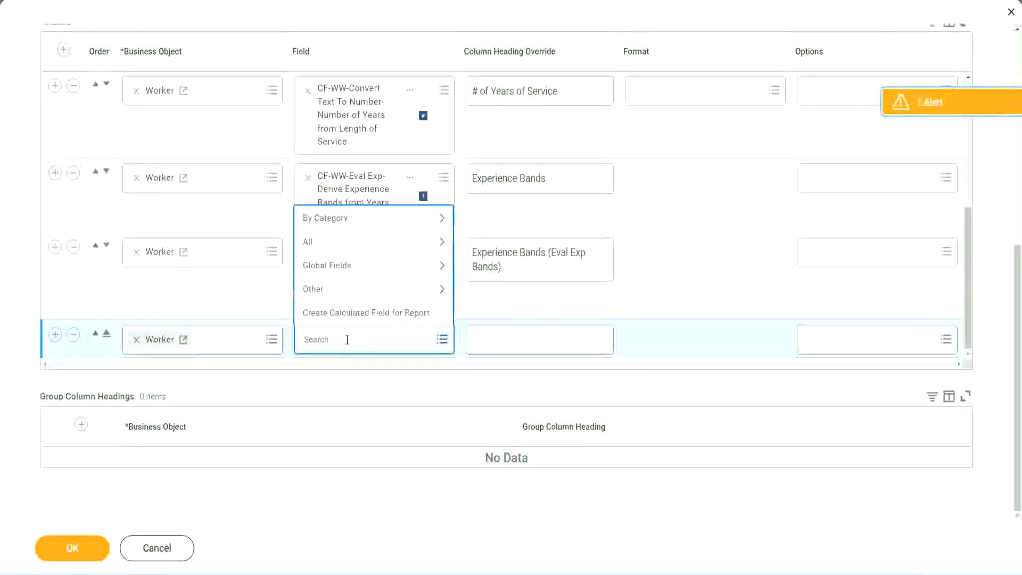
key(ctrl+v)
key(Return)
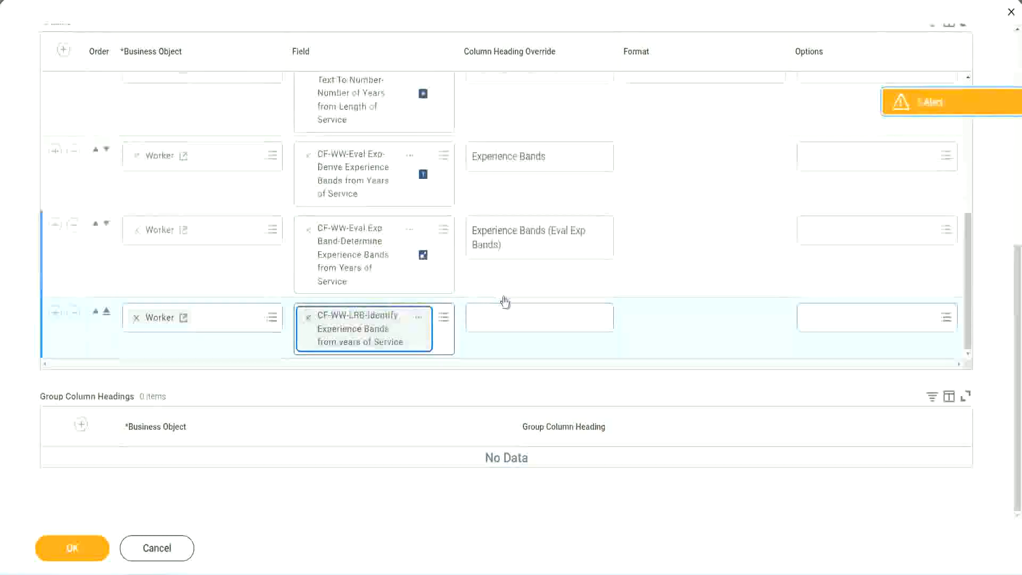
- Set the new column's heading override to "Experience Bands (LRB)"
click(510, 311)
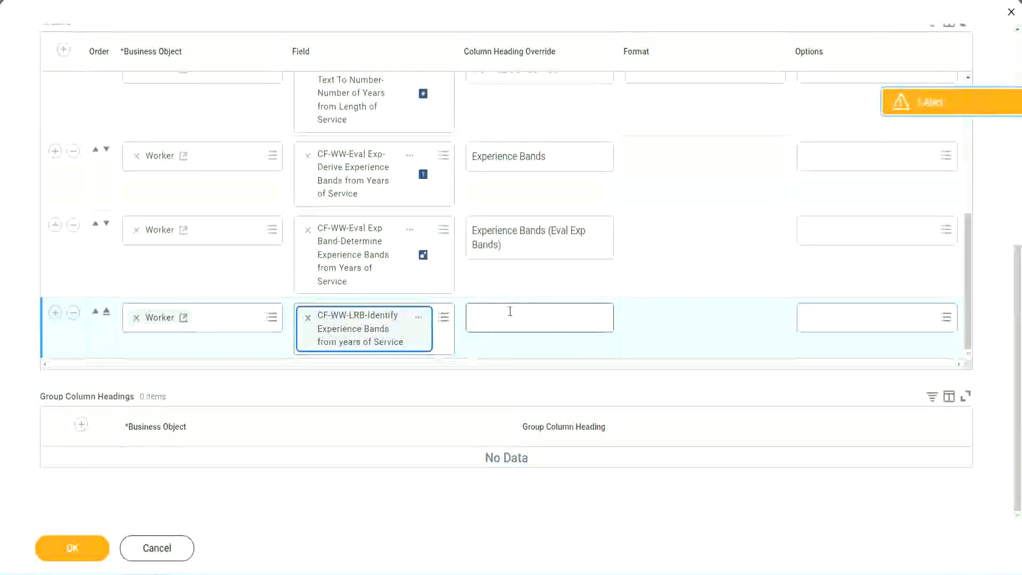
text(Ex)
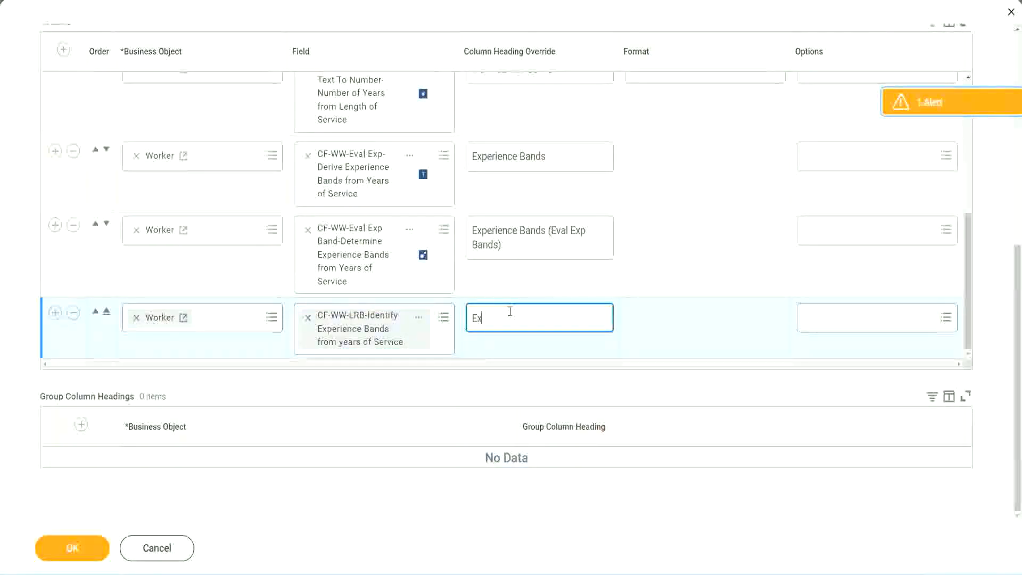
text(perienc)
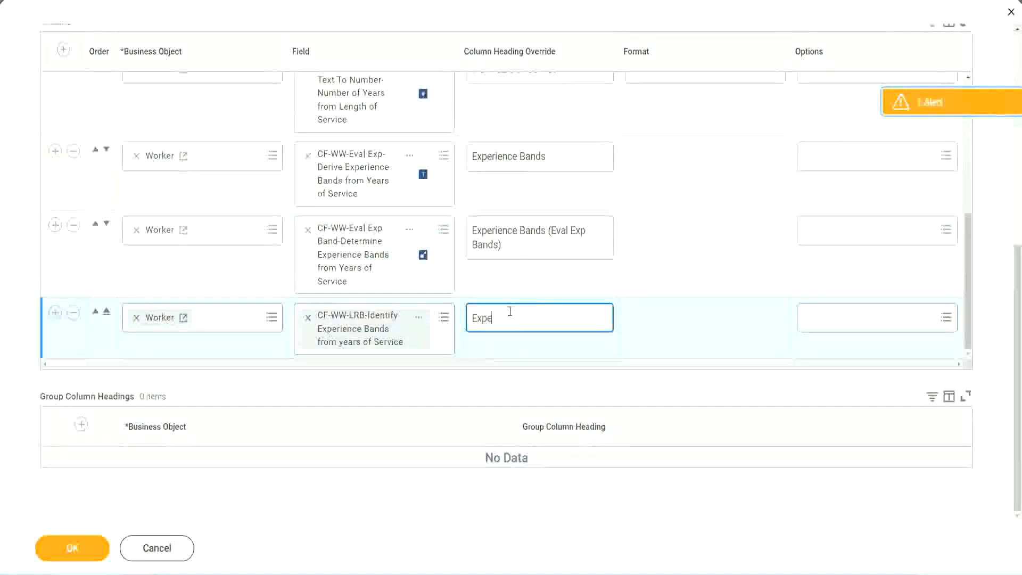
key(BackSpace)
key(BackSpace)
key(BackSpace)
key(BackSpace)
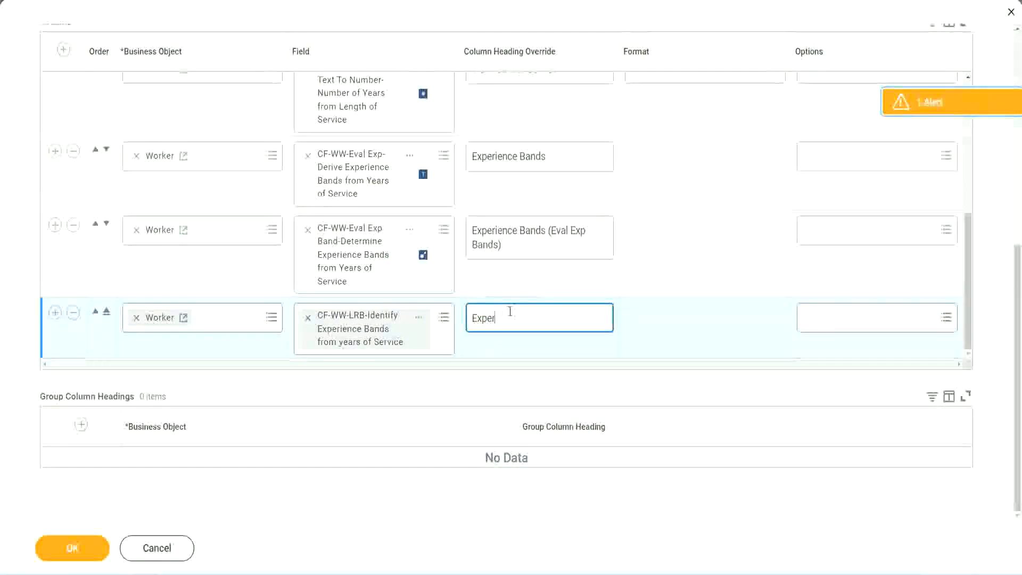
text(ience Bands (LRB)
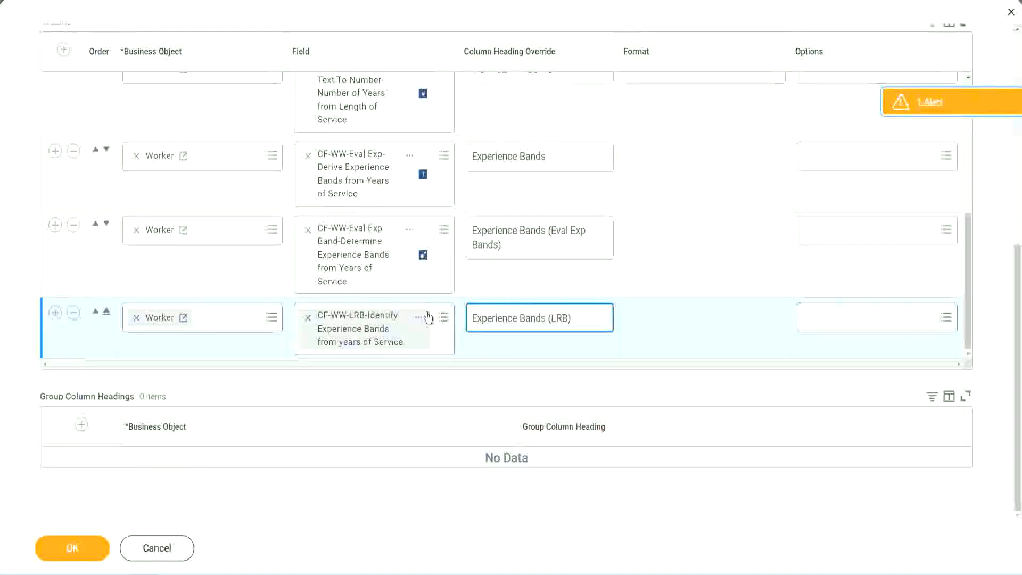
- Save the report changes and run WW Employee Details with the worker type prompts left blank
click(90, 560)
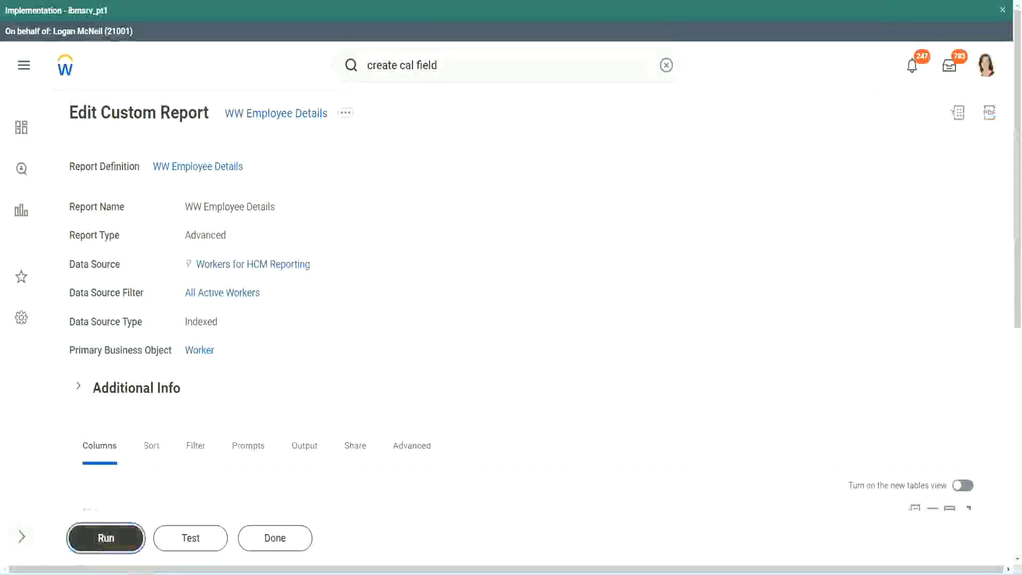
click(106, 538)
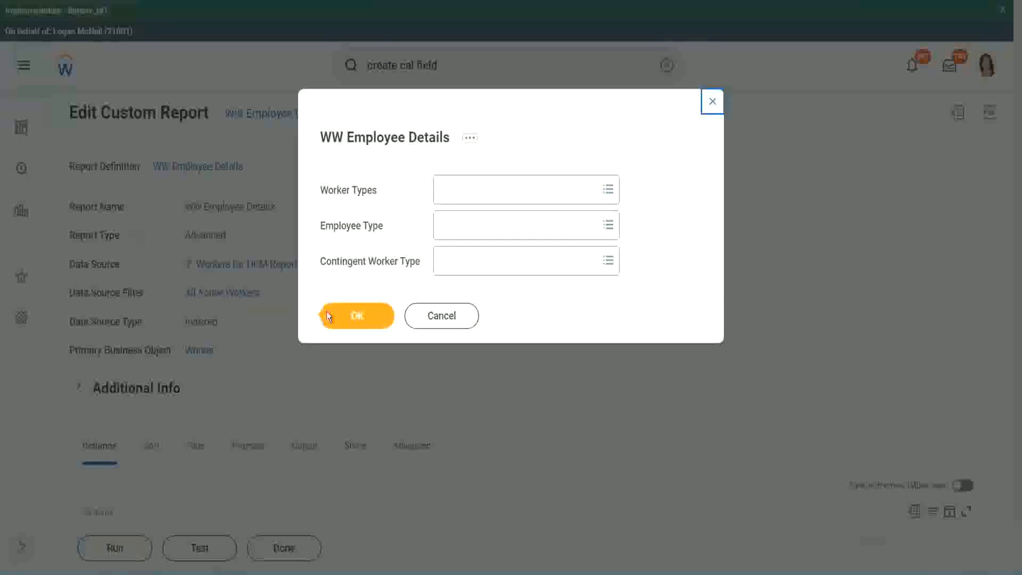
click(363, 319)
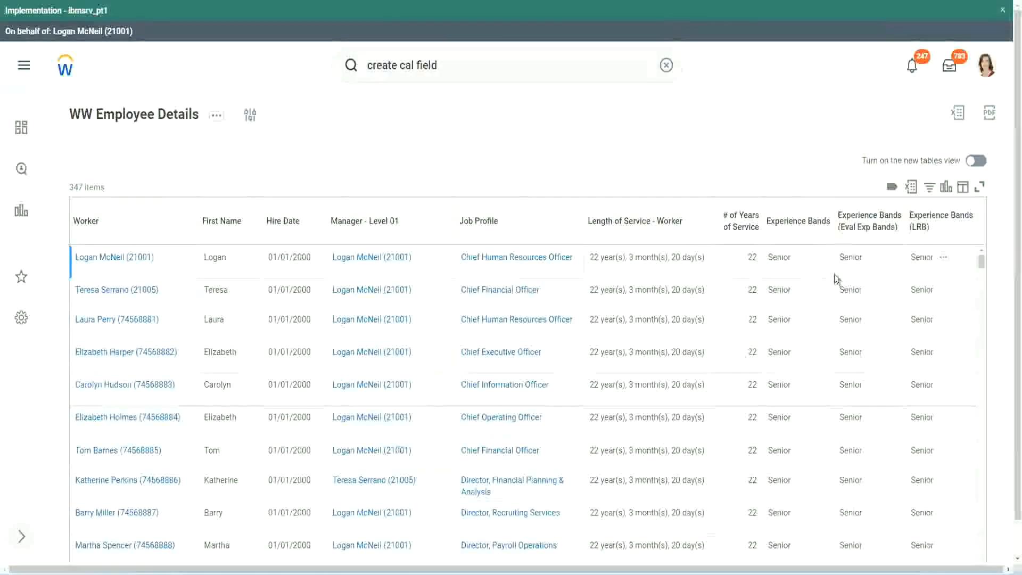
- Compare the values in the three Experience Bands columns across the workers in the report output
double_click(780, 257)
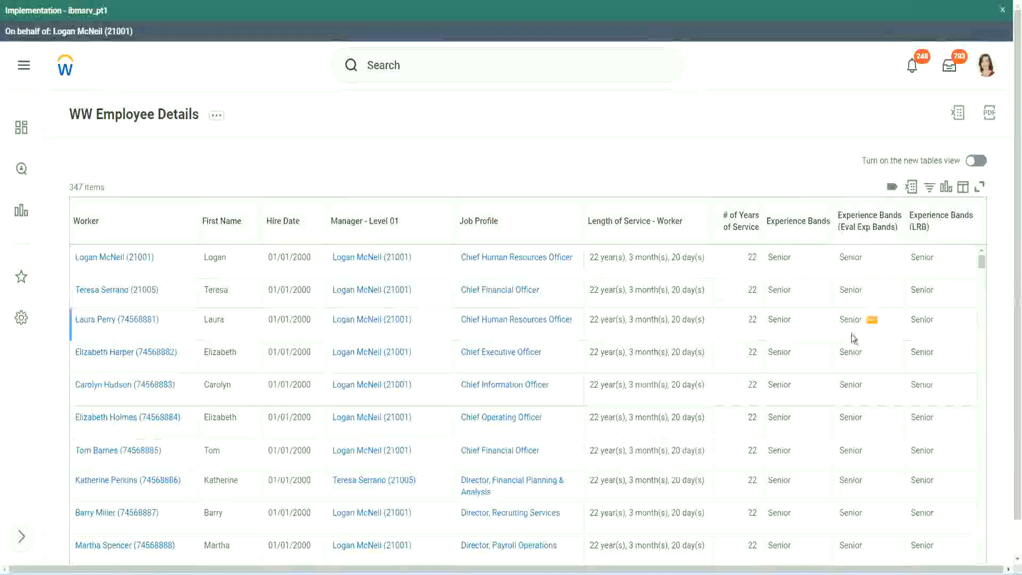
scroll(851, 335, down, 5)
scroll(845, 360, down, 4)
scroll(845, 360, down, 3)
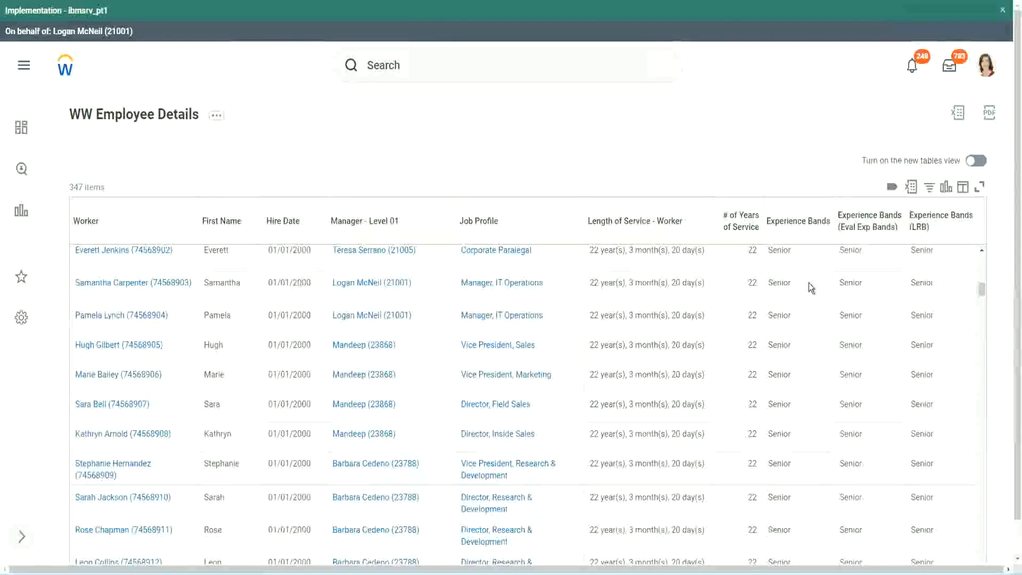
scroll(804, 437, down, 3)
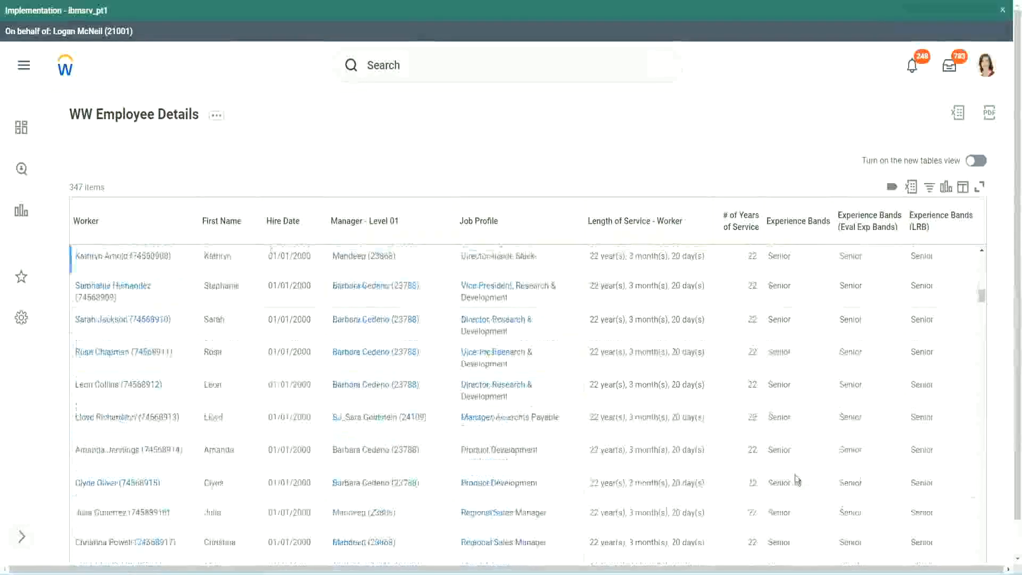
scroll(799, 379, down, 1)
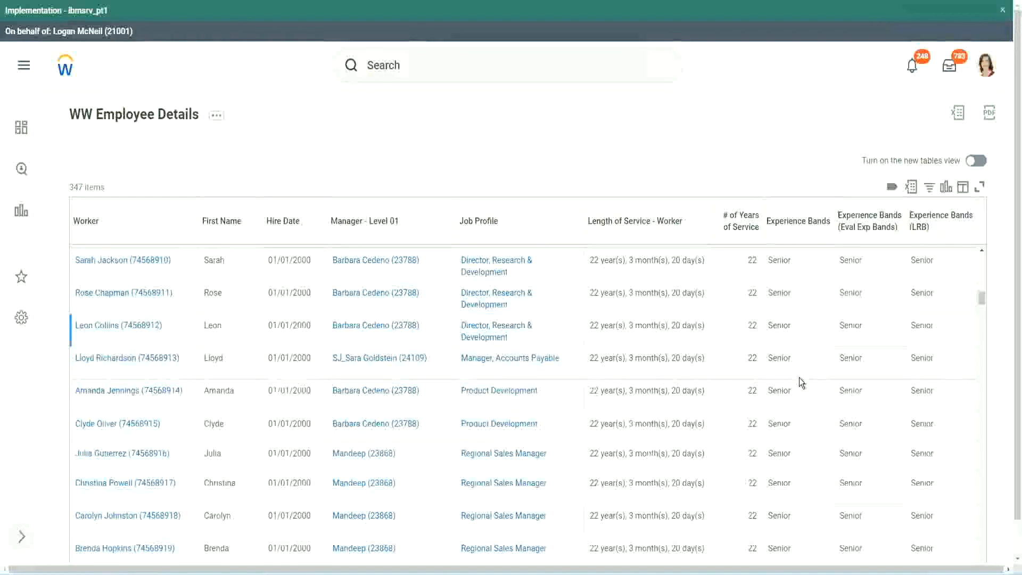